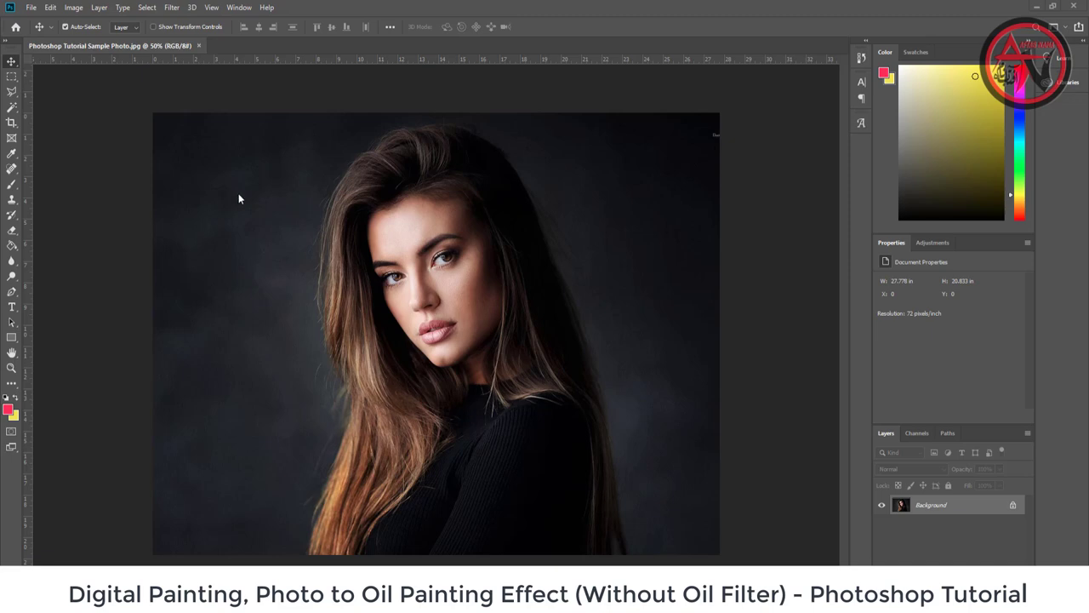
- Check the image size without changes, then duplicate the background into Layer 1
{"action": "left_click", "coordinate": [73, 8]}
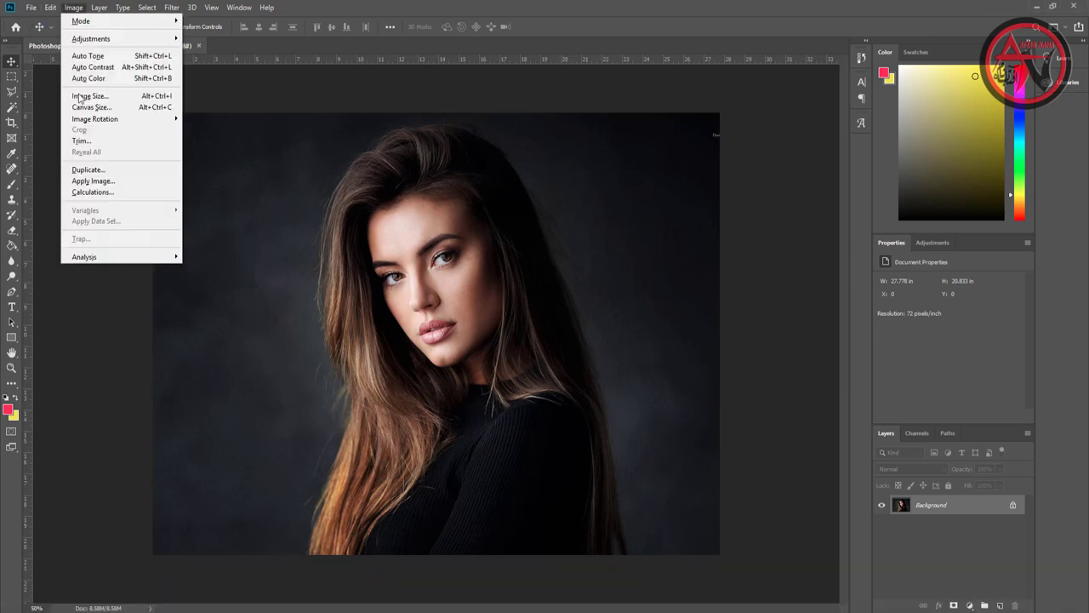
{"action": "left_click", "coordinate": [81, 96]}
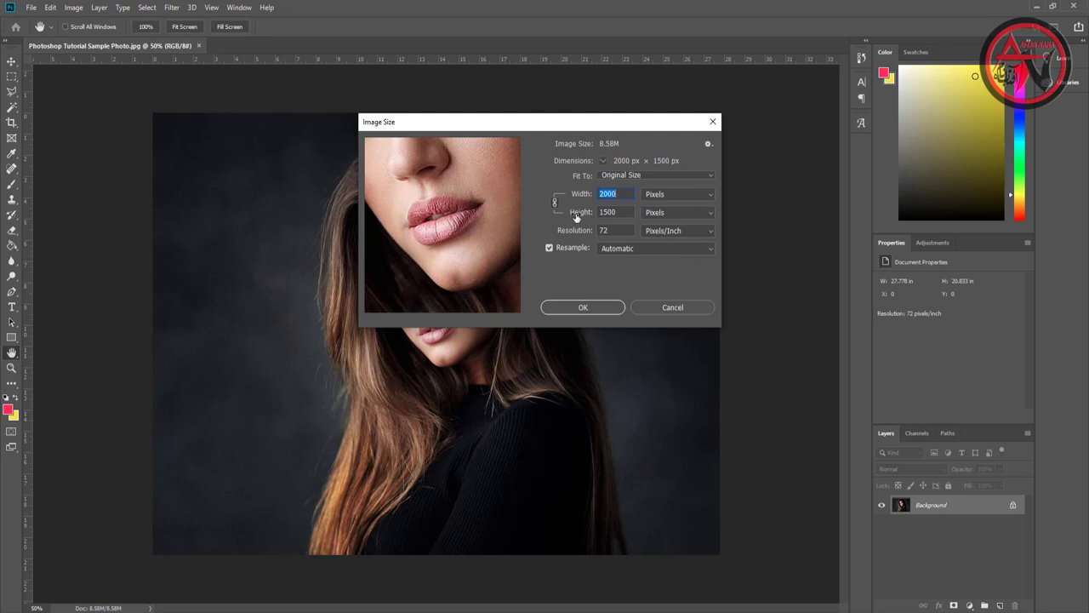
{"action": "left_click", "coordinate": [590, 307]}
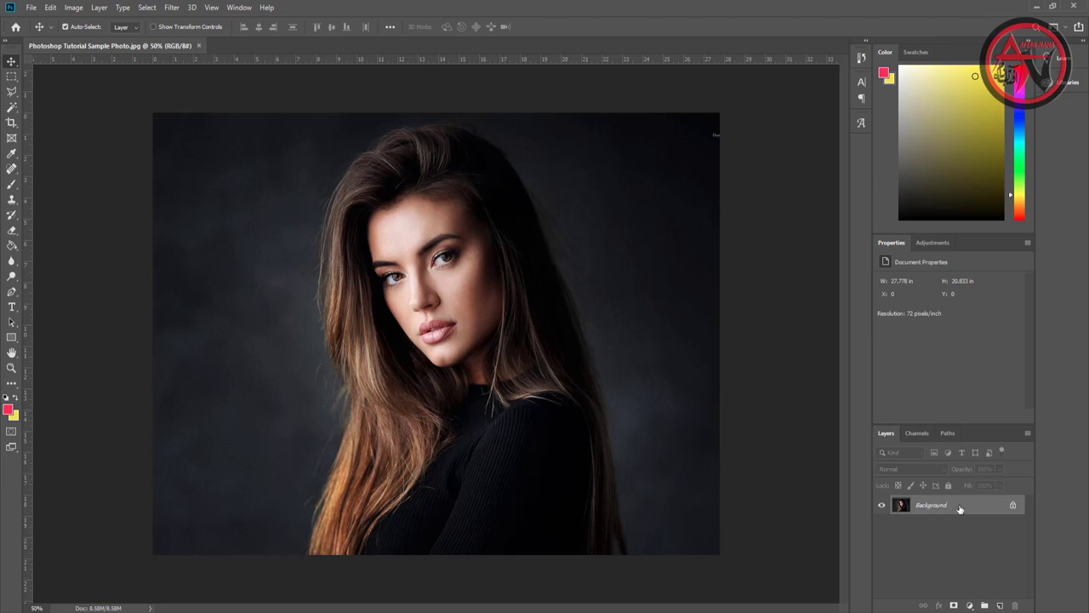
{"action": "key", "text": "ctrl+j"}
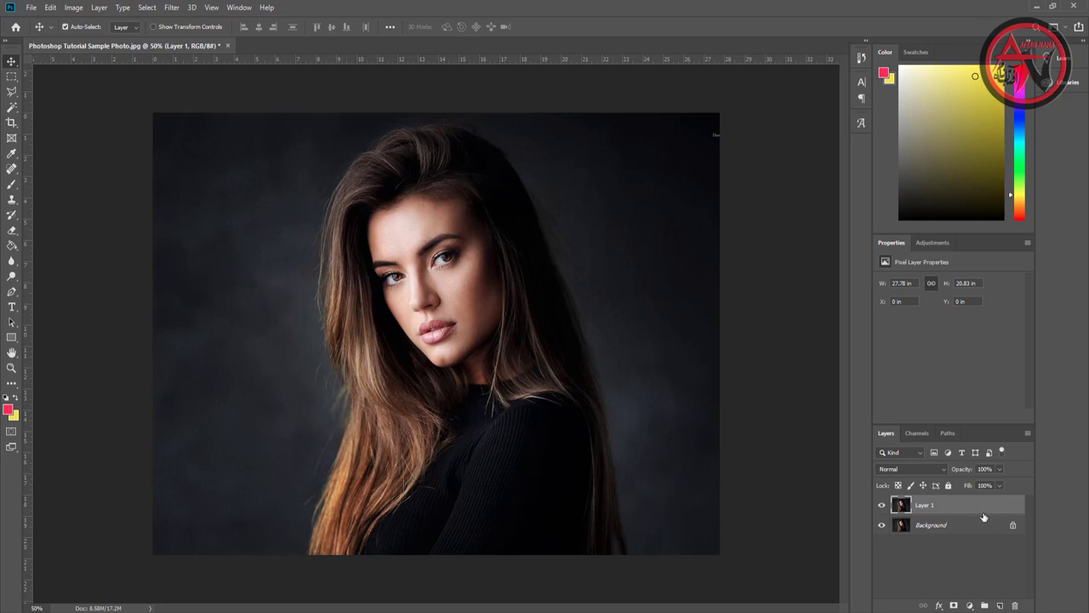
- Apply Shadows/Highlights to Layer 1 with Shadows at 5% and Highlights at 0%
{"action": "left_click", "coordinate": [74, 9]}
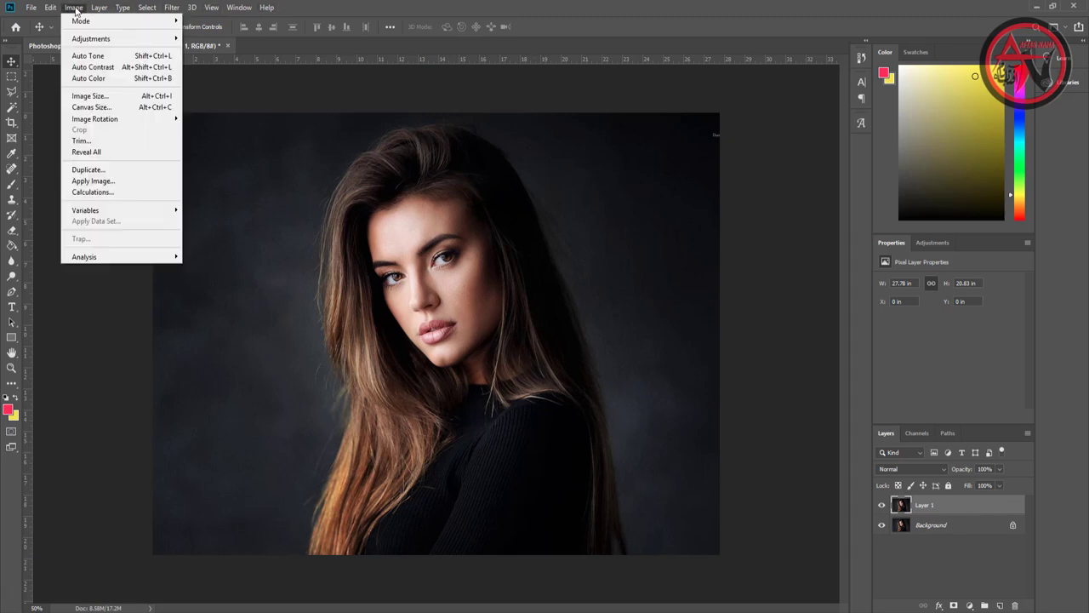
{"action": "mouse_move", "coordinate": [91, 39]}
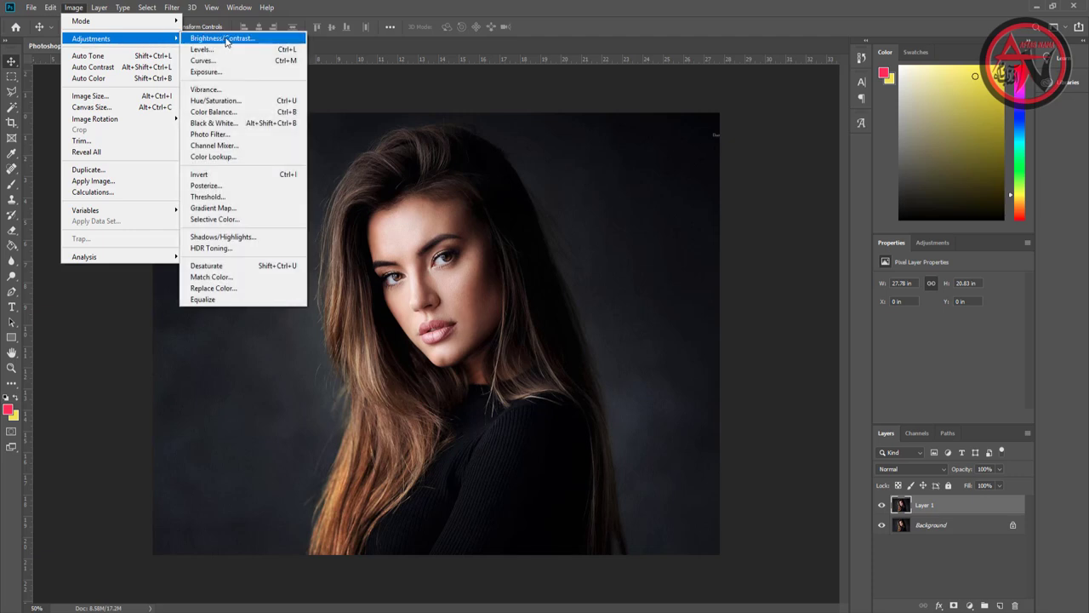
{"action": "left_click", "coordinate": [226, 238]}
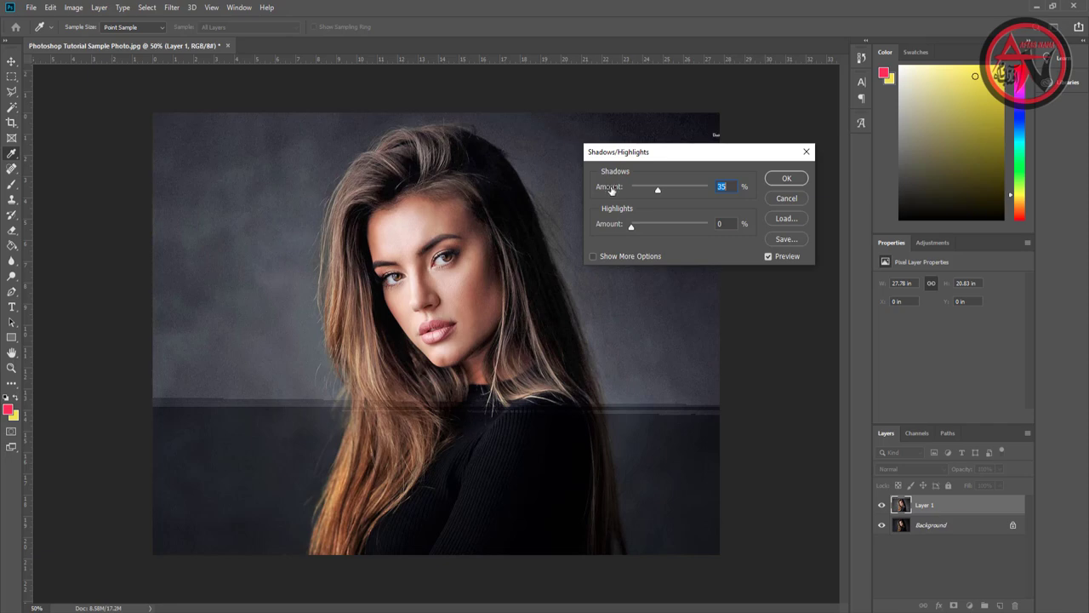
{"action": "mouse_move", "coordinate": [657, 189]}
{"action": "left_mouse_down"}
{"action": "mouse_move", "coordinate": [671, 189]}
{"action": "mouse_move", "coordinate": [636, 198]}
{"action": "left_mouse_up"}
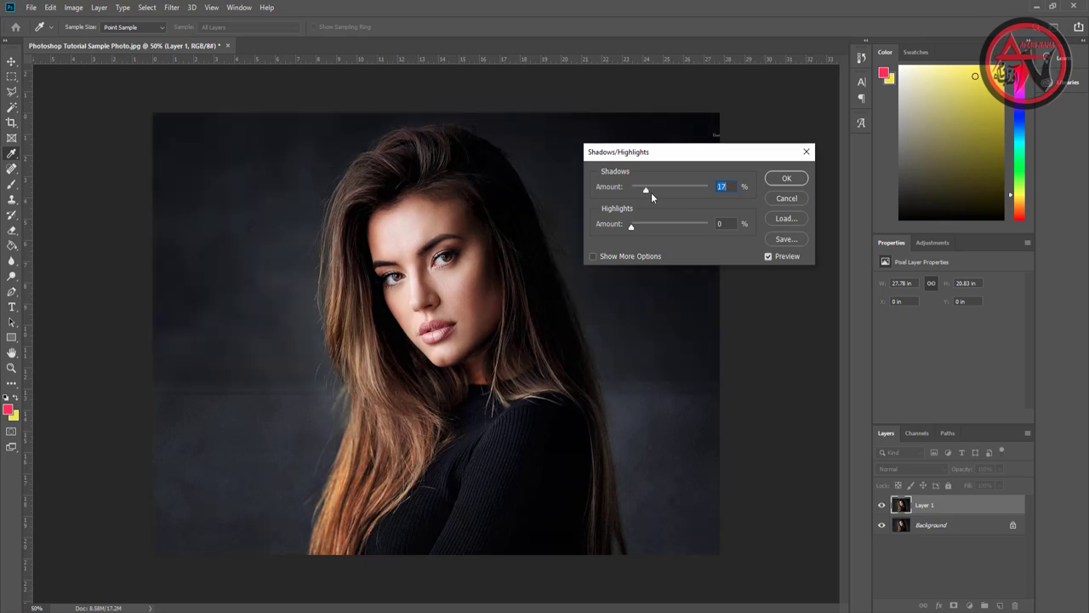
{"action": "left_click_drag", "start_coordinate": [707, 193], "coordinate": [710, 192]}
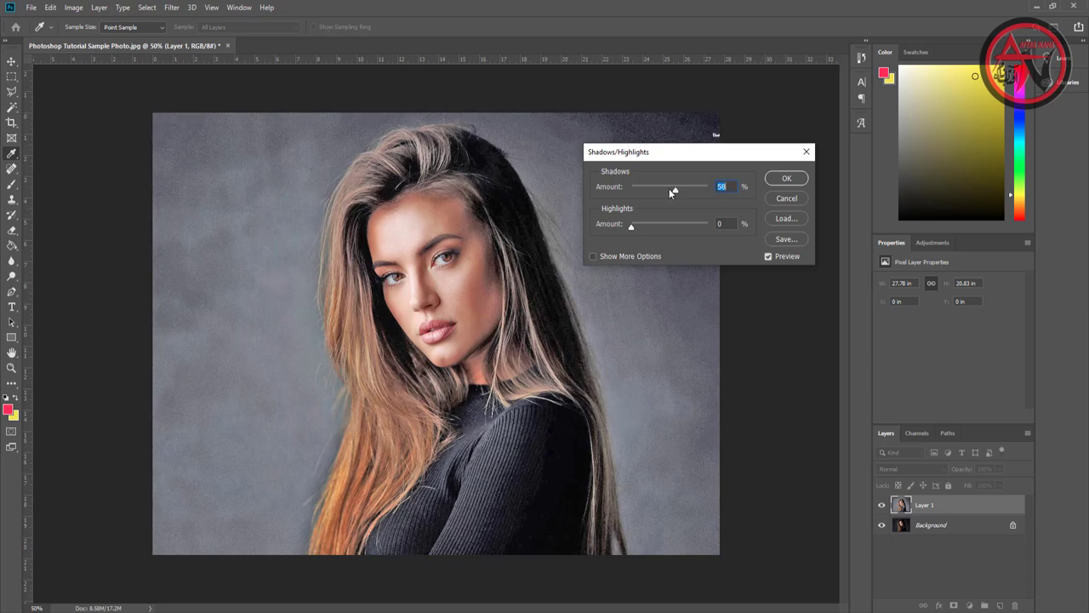
{"action": "left_click_drag", "start_coordinate": [640, 191], "coordinate": [631, 192]}
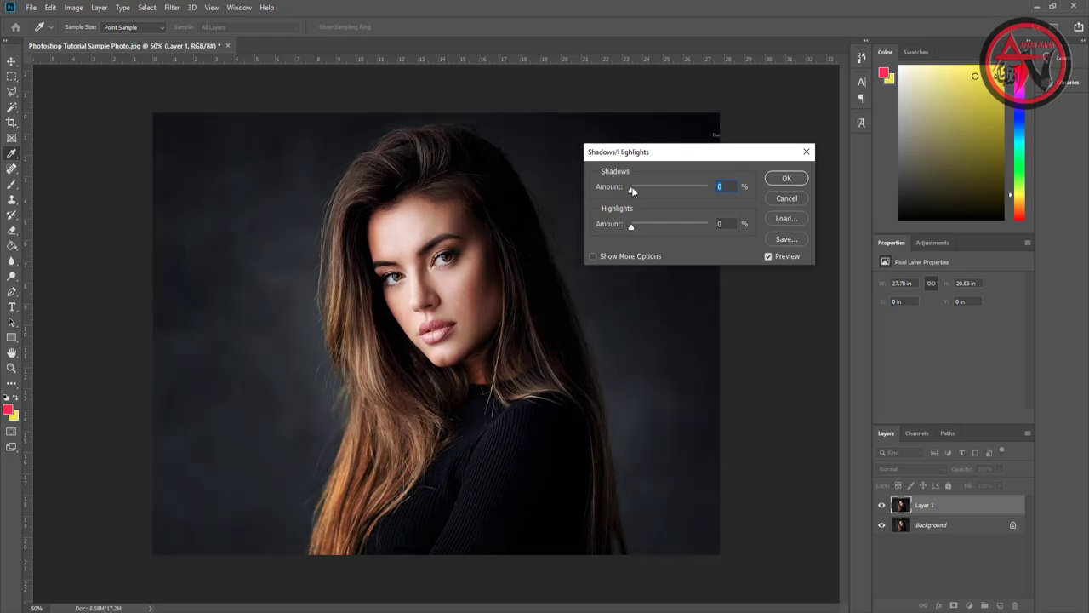
{"action": "mouse_move", "coordinate": [635, 189]}
{"action": "left_mouse_down"}
{"action": "mouse_move", "coordinate": [646, 191]}
{"action": "mouse_move", "coordinate": [636, 191]}
{"action": "left_mouse_up"}
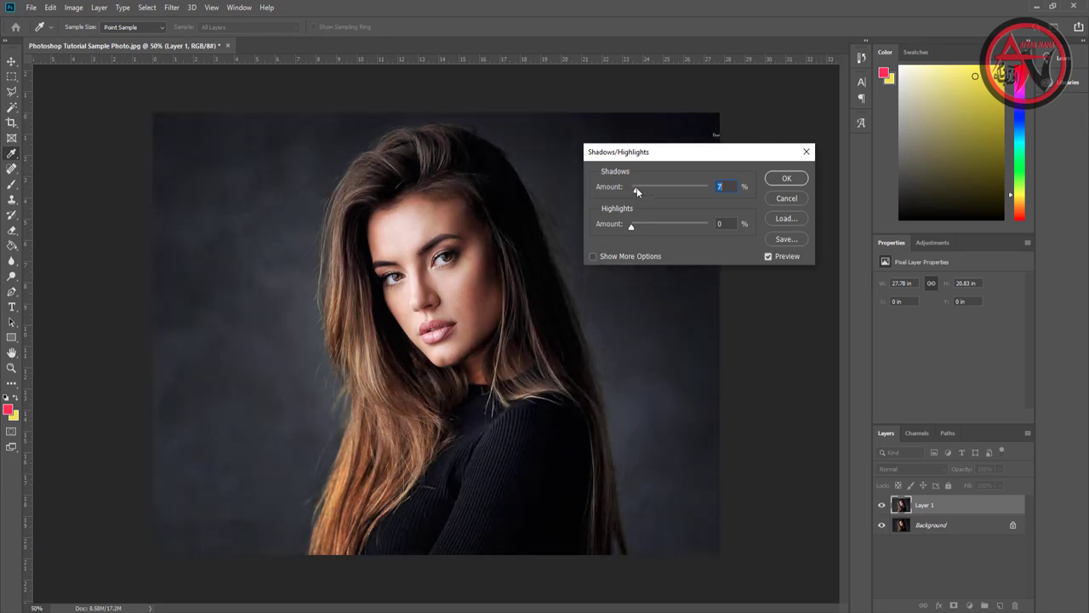
{"action": "left_click_drag", "start_coordinate": [637, 191], "coordinate": [636, 191]}
{"action": "left_click_drag", "start_coordinate": [633, 228], "coordinate": [650, 228]}
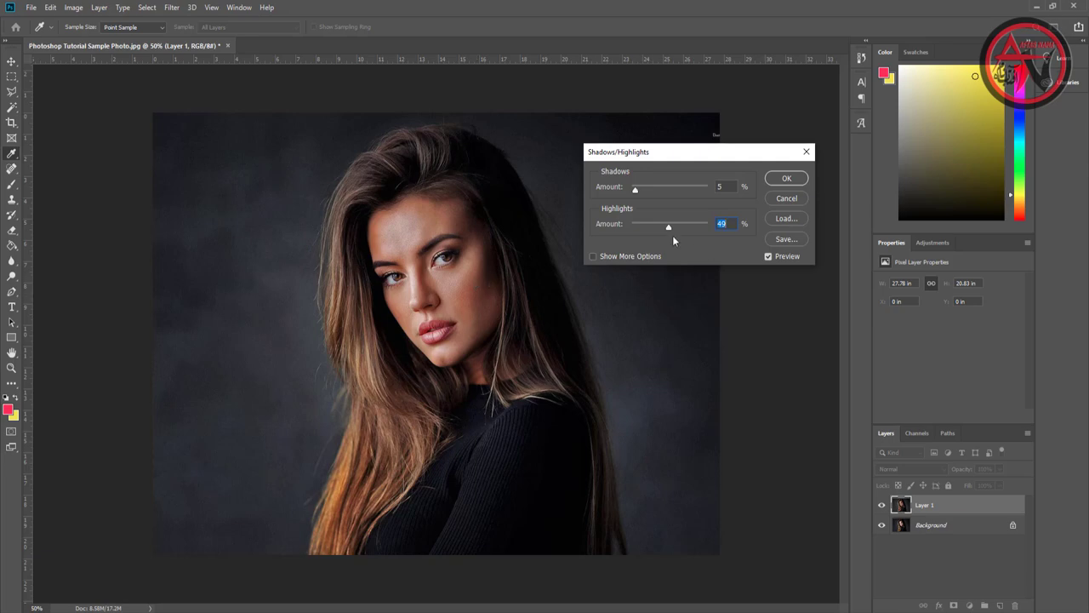
{"action": "left_click_drag", "start_coordinate": [670, 227], "coordinate": [712, 227]}
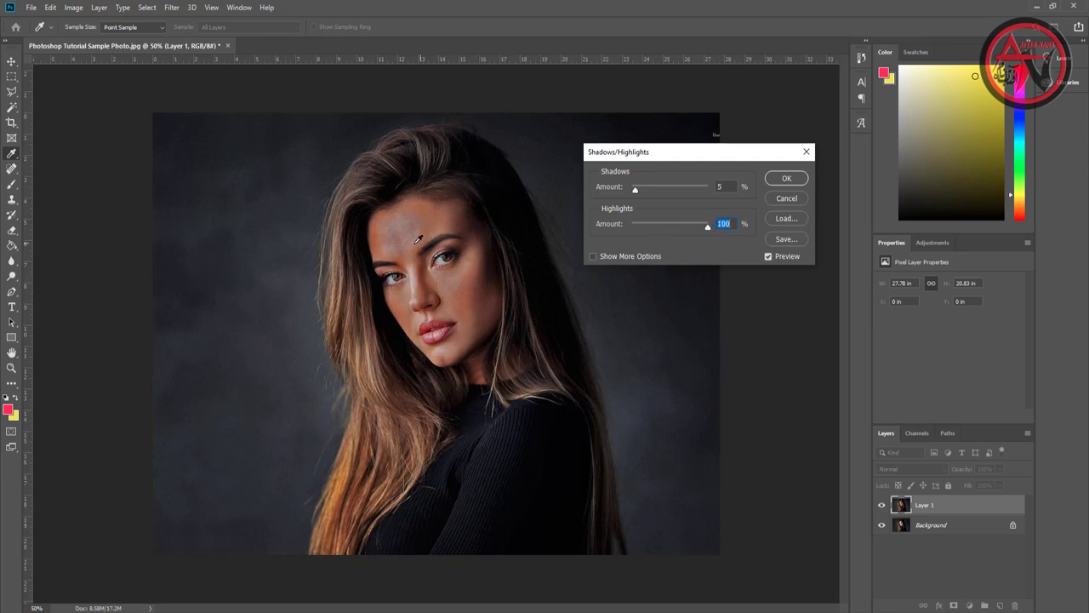
{"action": "left_click_drag", "start_coordinate": [690, 227], "coordinate": [618, 225]}
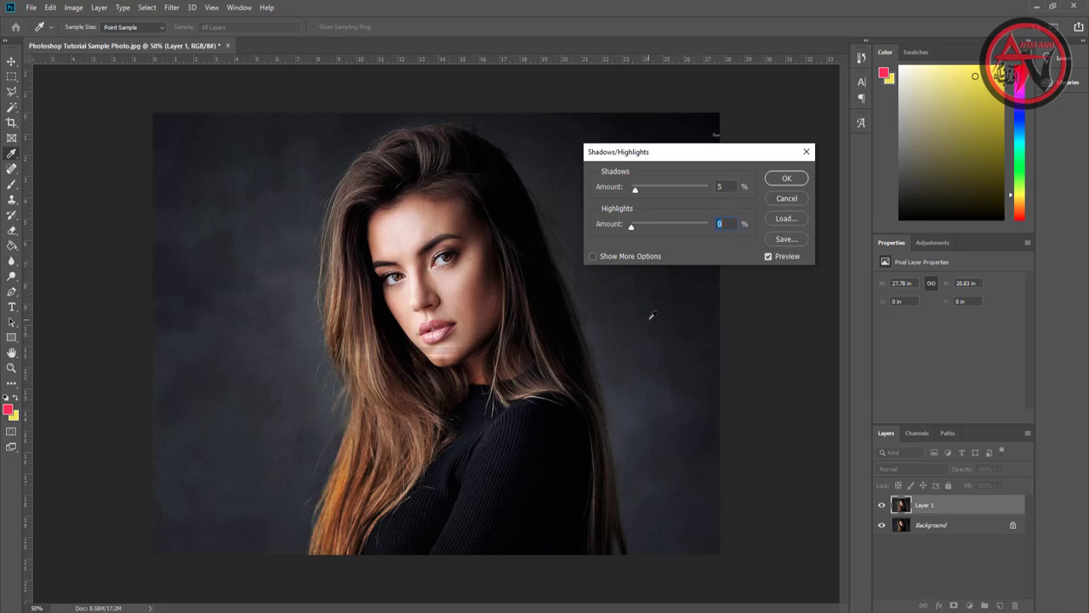
{"action": "left_click", "coordinate": [787, 179]}
{"action": "key", "text": "v"}
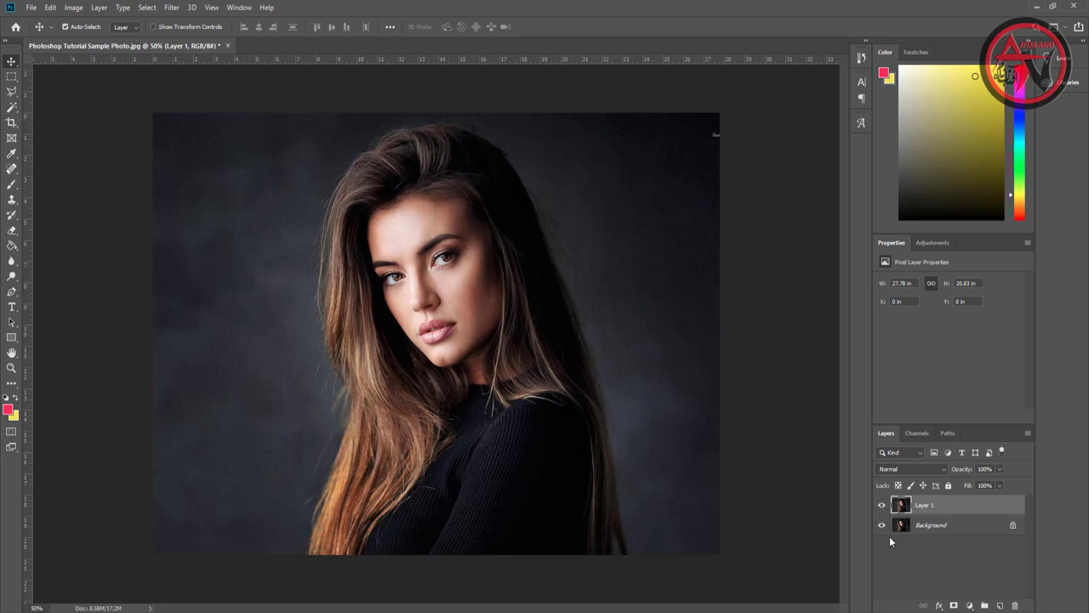
- Apply Levels to Layer 1 with input levels 0, 0.89 and 244
{"action": "left_click", "coordinate": [75, 8]}
{"action": "mouse_move", "coordinate": [91, 38]}
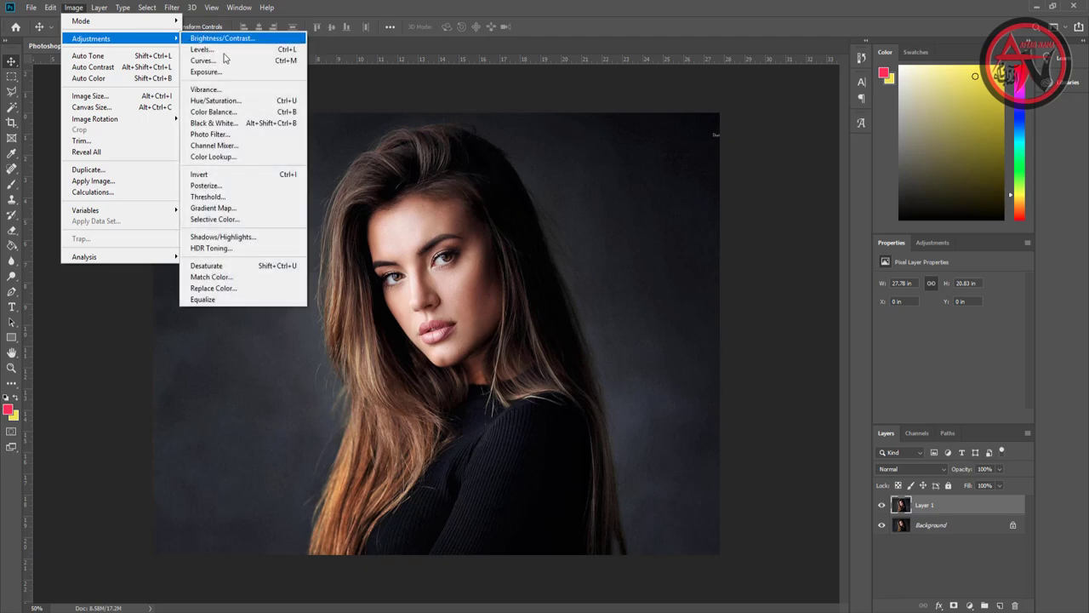
{"action": "left_click", "coordinate": [211, 57]}
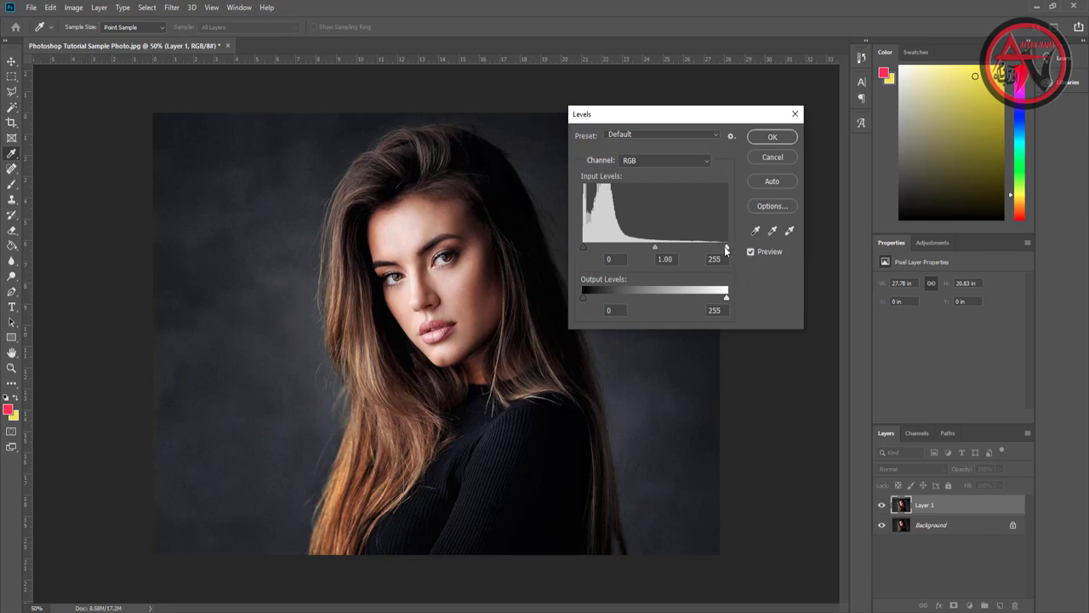
{"action": "mouse_move", "coordinate": [726, 246]}
{"action": "left_mouse_down"}
{"action": "mouse_move", "coordinate": [657, 245]}
{"action": "mouse_move", "coordinate": [719, 247]}
{"action": "left_mouse_up"}
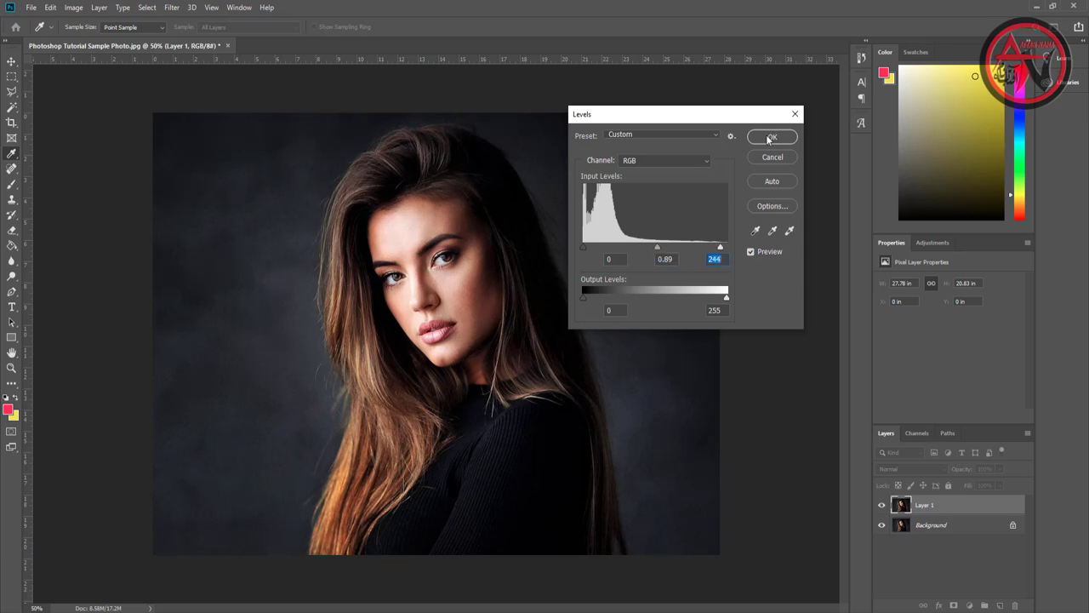
{"action": "left_click", "coordinate": [770, 138]}
{"action": "key", "text": "v"}
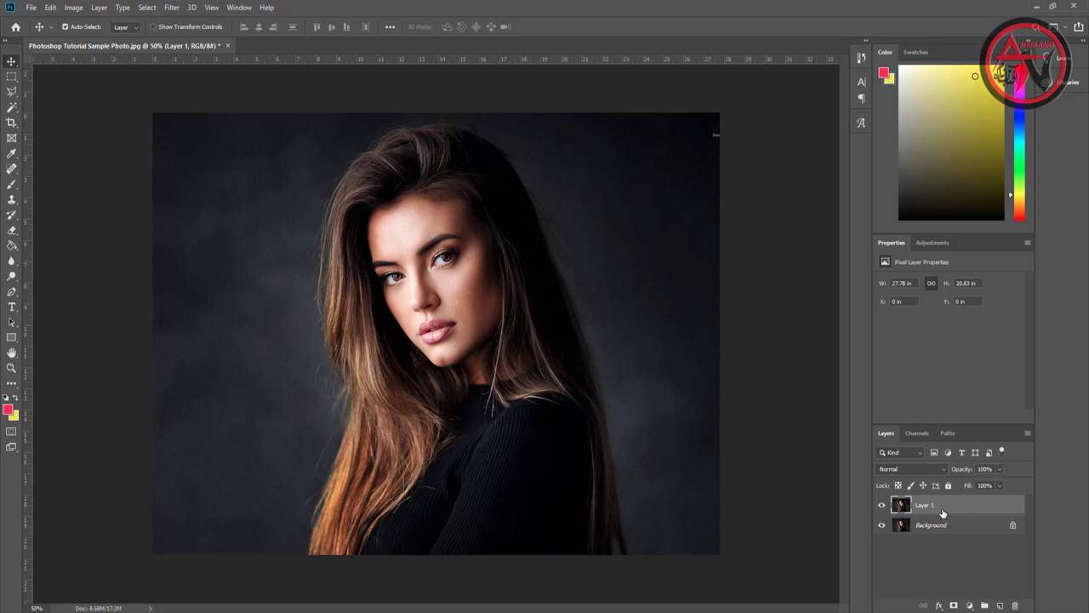
{"action": "key", "text": "ctrl+j"}
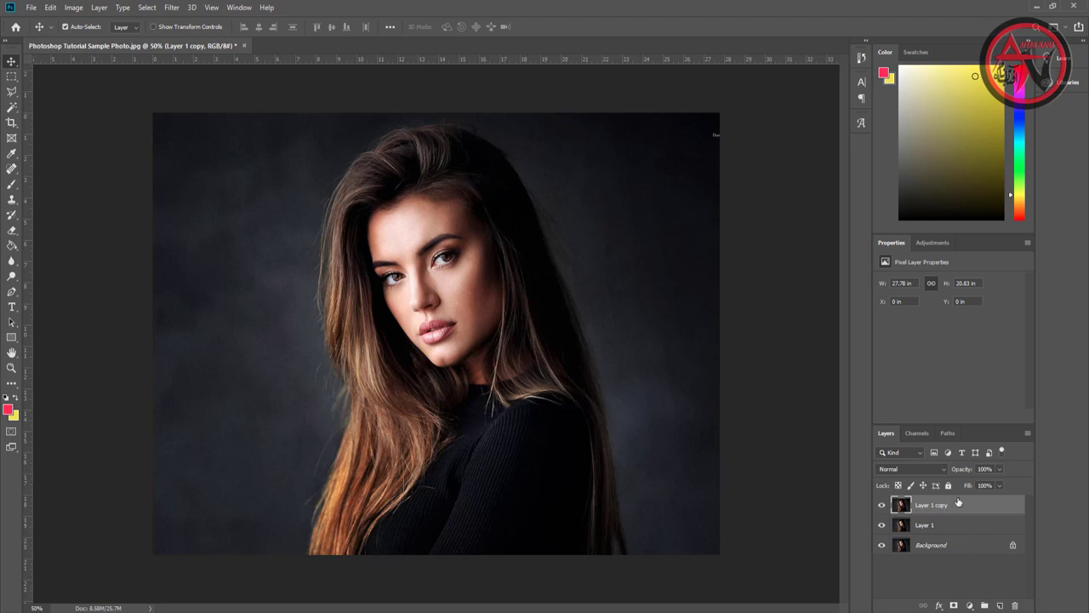
{"action": "left_click", "coordinate": [171, 9]}
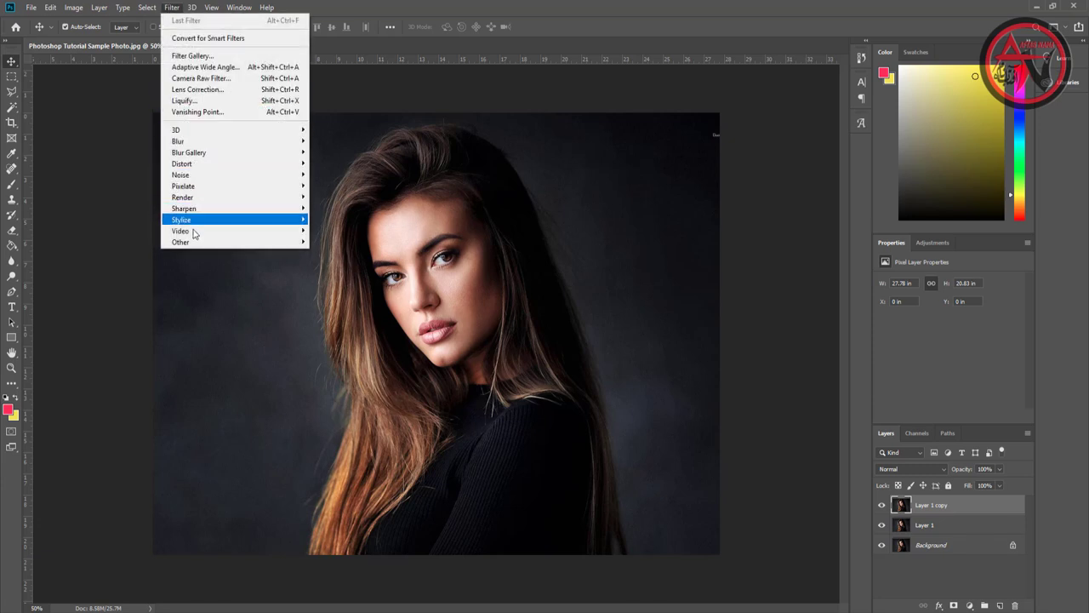
{"action": "mouse_move", "coordinate": [181, 242]}
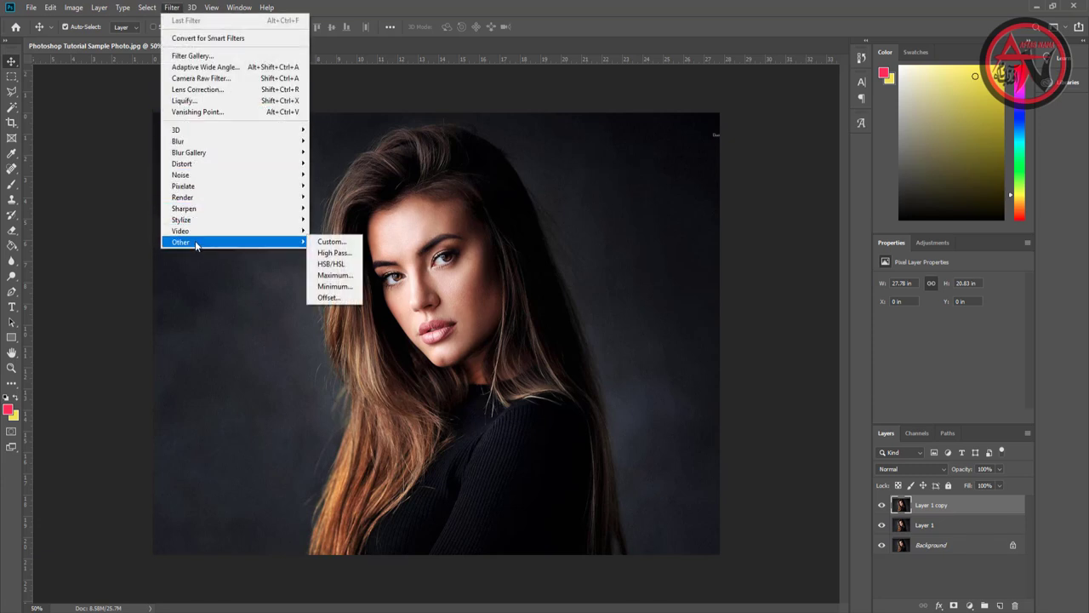
{"action": "left_click", "coordinate": [330, 253]}
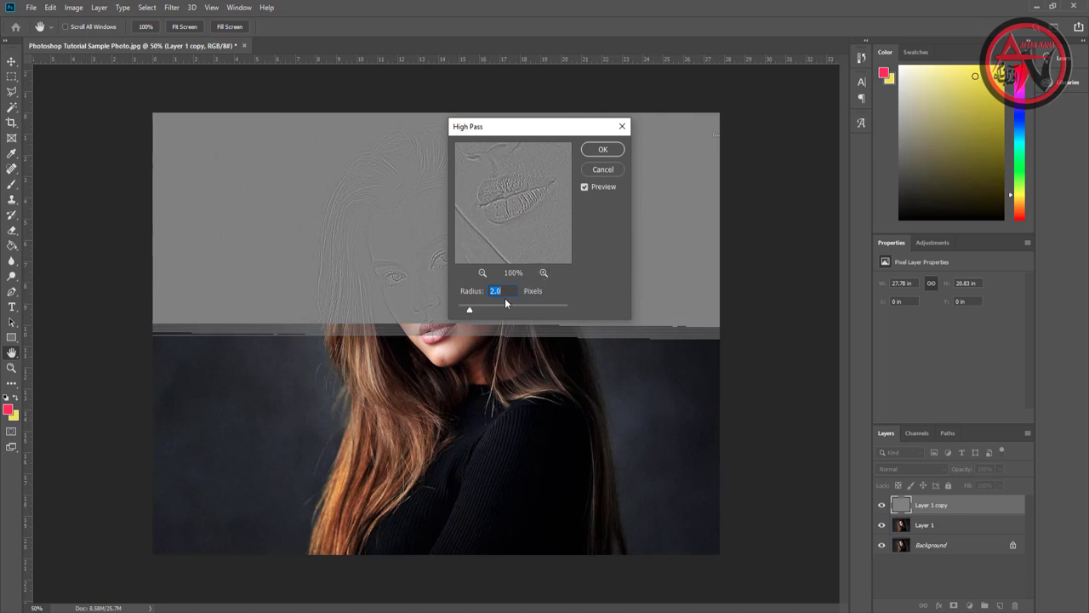
{"action": "left_click", "coordinate": [603, 150]}
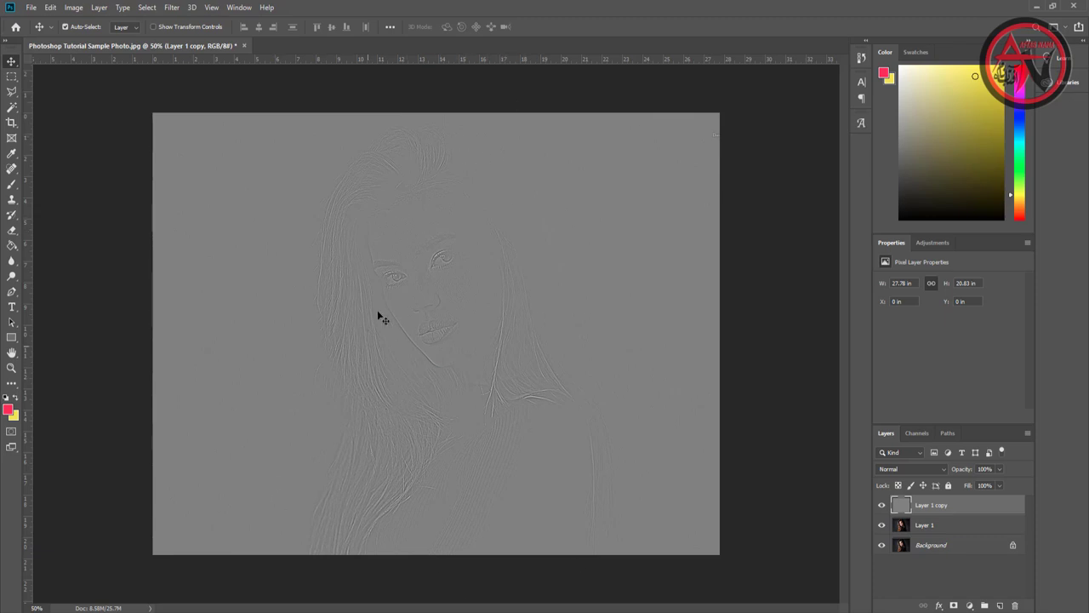
{"action": "left_click", "coordinate": [916, 469]}
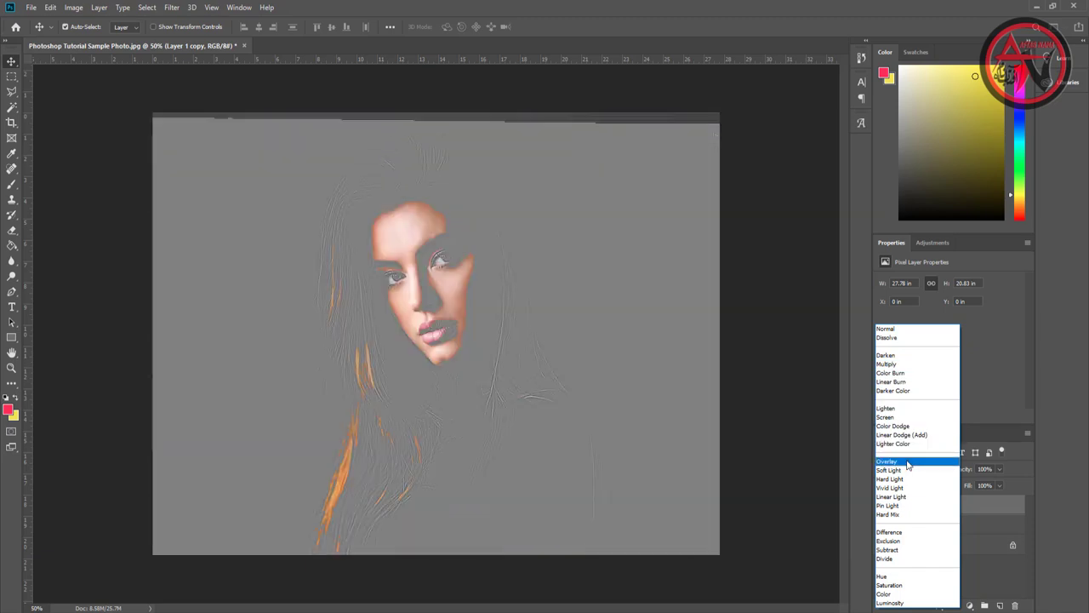
{"action": "left_click", "coordinate": [907, 462]}
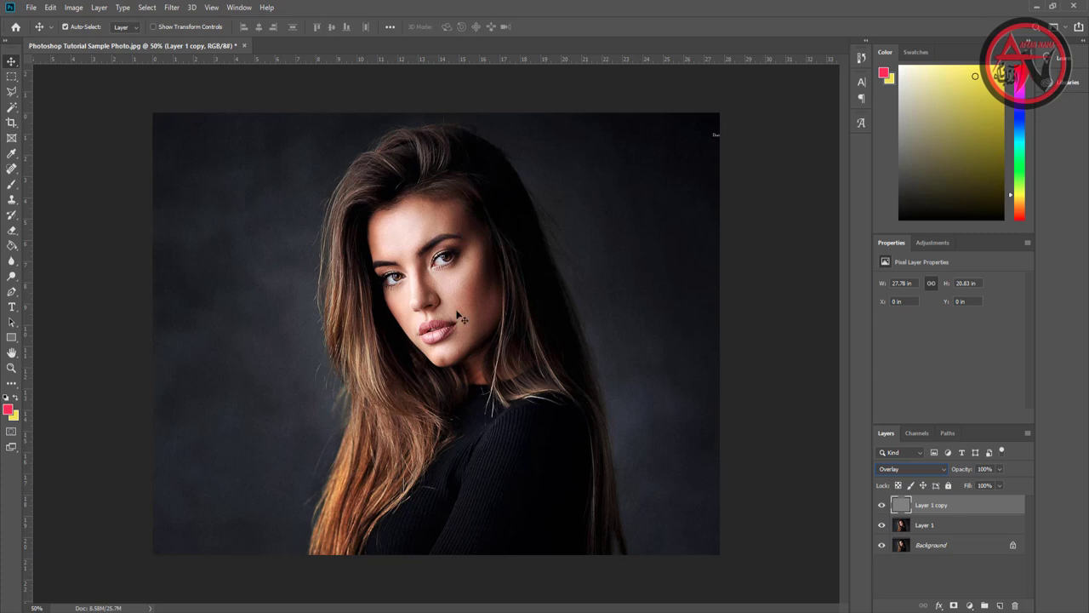
{"action": "key", "text": "Delete"}
{"action": "left_click", "coordinate": [940, 509]}
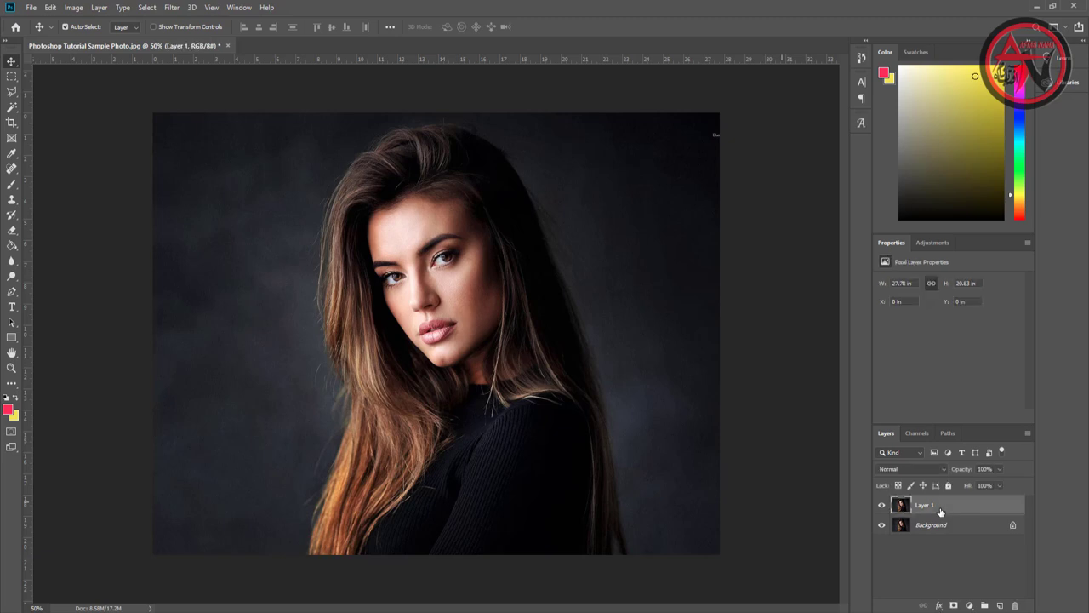
- Duplicate Layer 1, give the copy a 2-pixel High Pass, and set its blend mode to Overlay
{"action": "key", "text": "ctrl+j"}
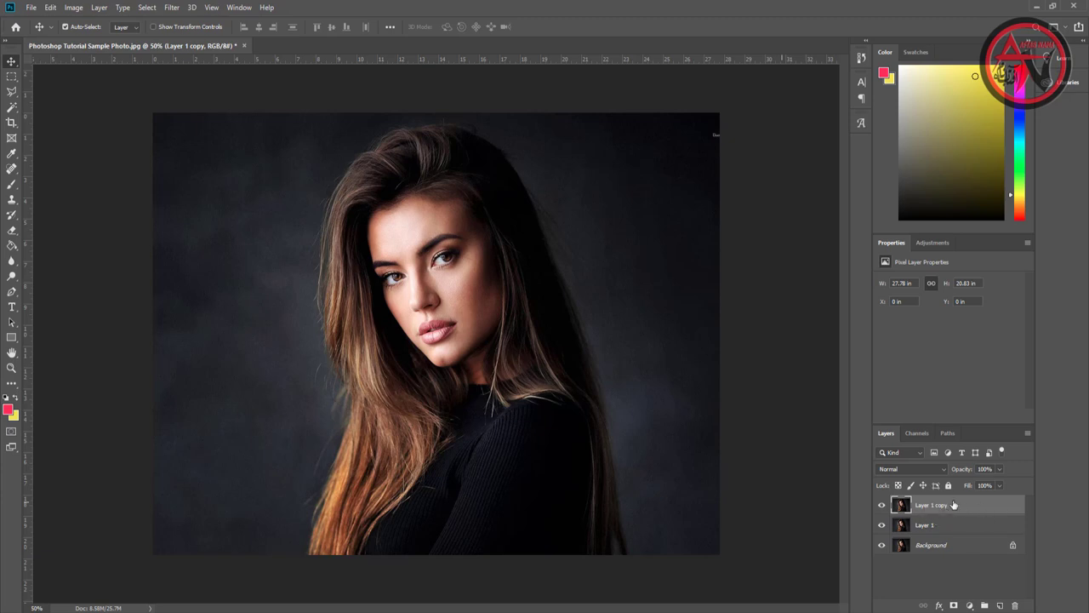
{"action": "left_click", "coordinate": [171, 8]}
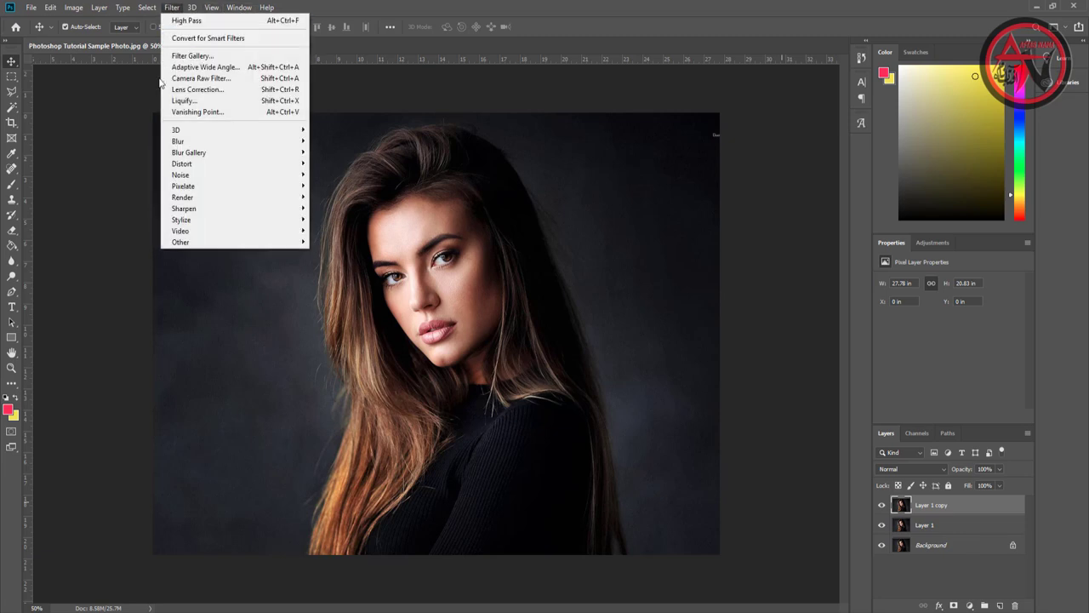
{"action": "mouse_move", "coordinate": [180, 242]}
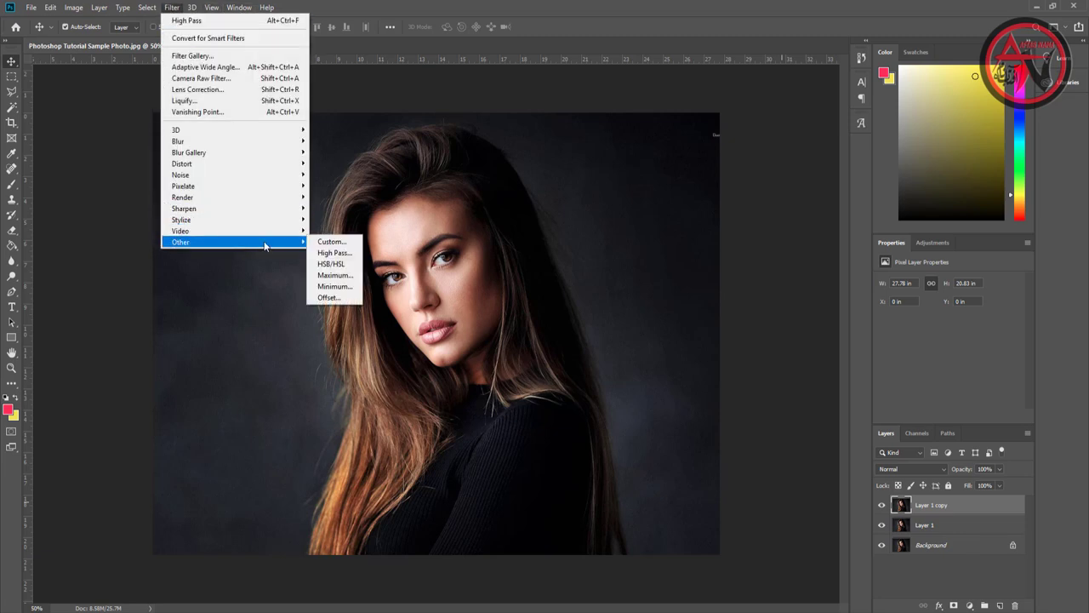
{"action": "left_click", "coordinate": [322, 252]}
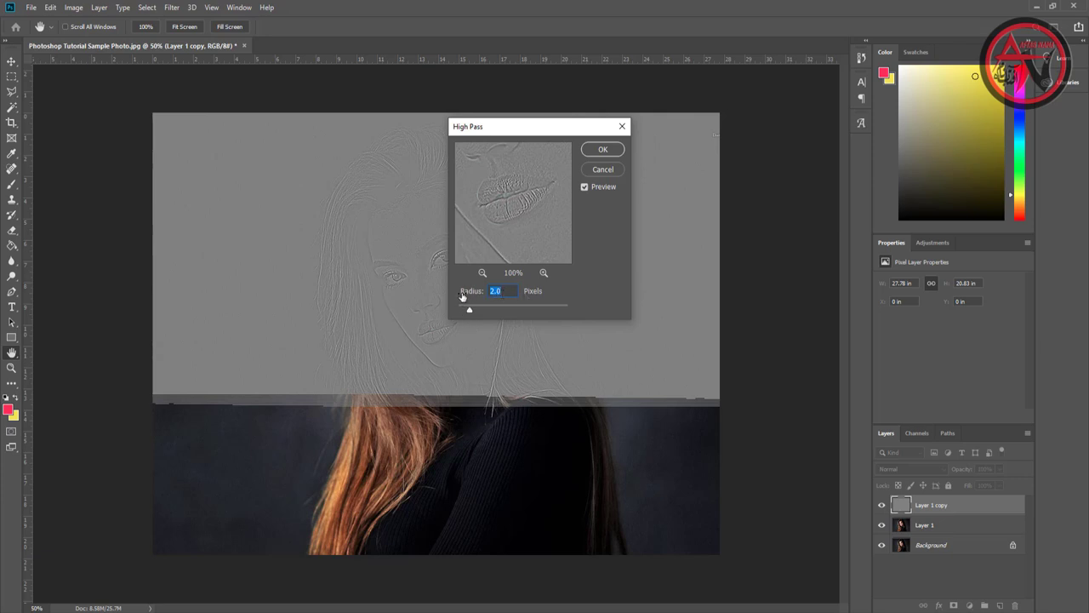
{"action": "left_click", "coordinate": [595, 151]}
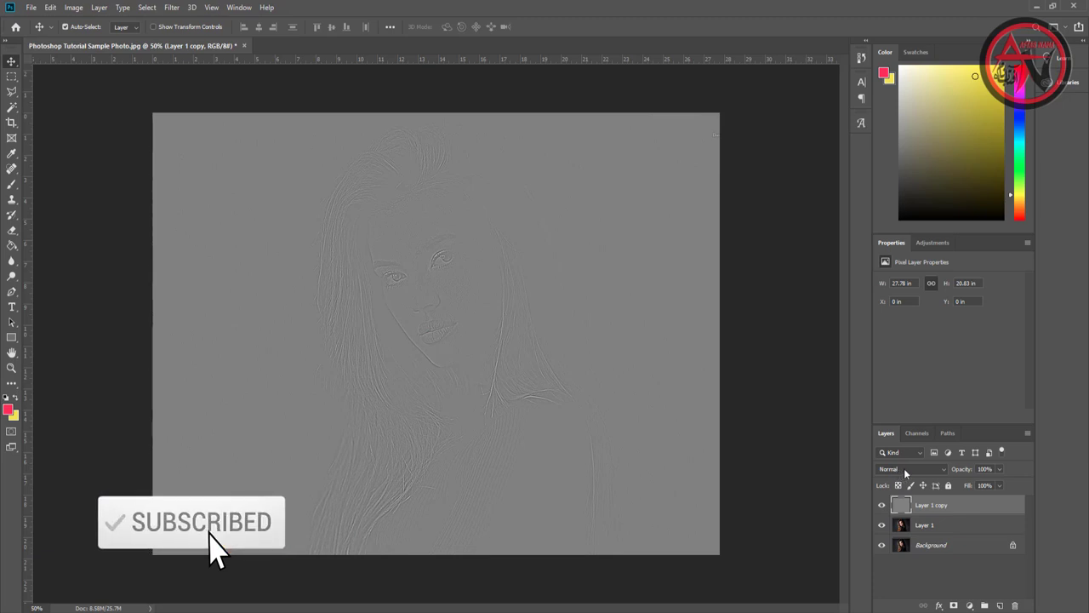
{"action": "left_click", "coordinate": [943, 467]}
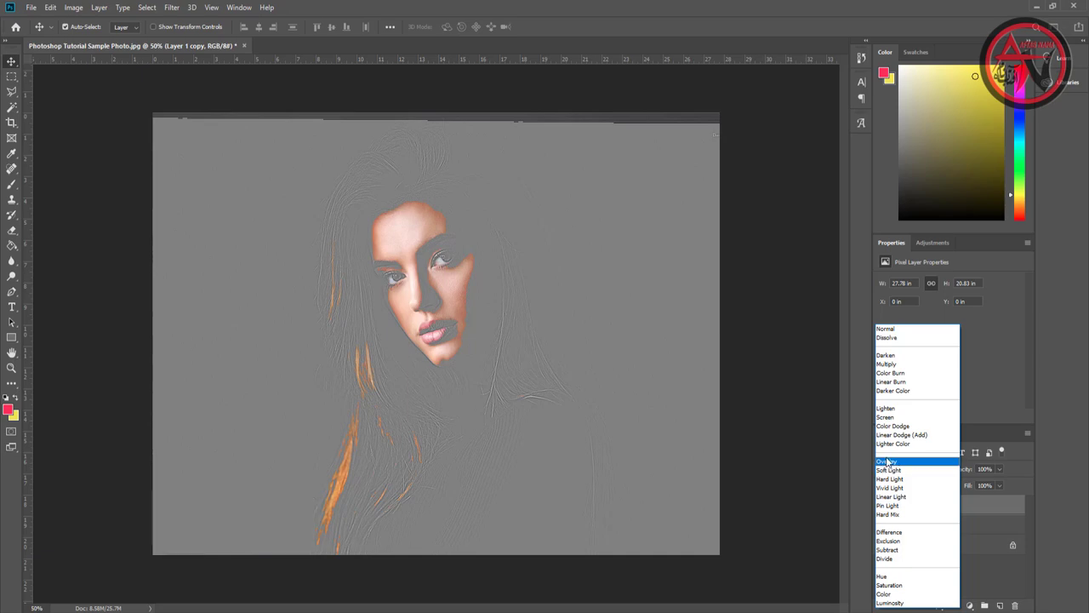
{"action": "left_click", "coordinate": [885, 461]}
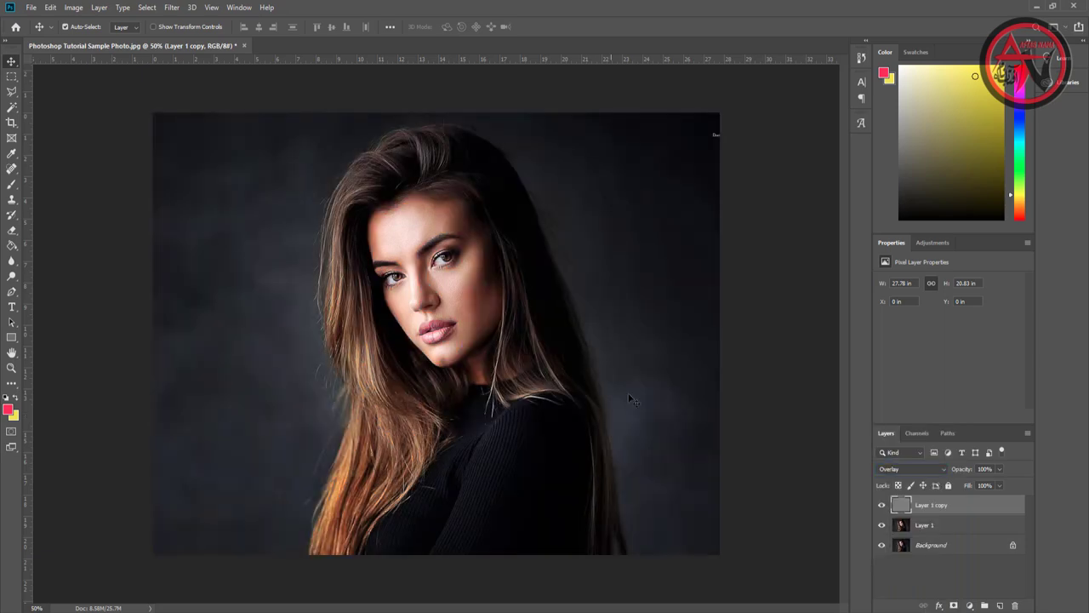
- Select Layer 1 and the high-pass copy together and merge them into Layer 1 copy
{"action": "left_click", "coordinate": [919, 528], "text": "shift"}
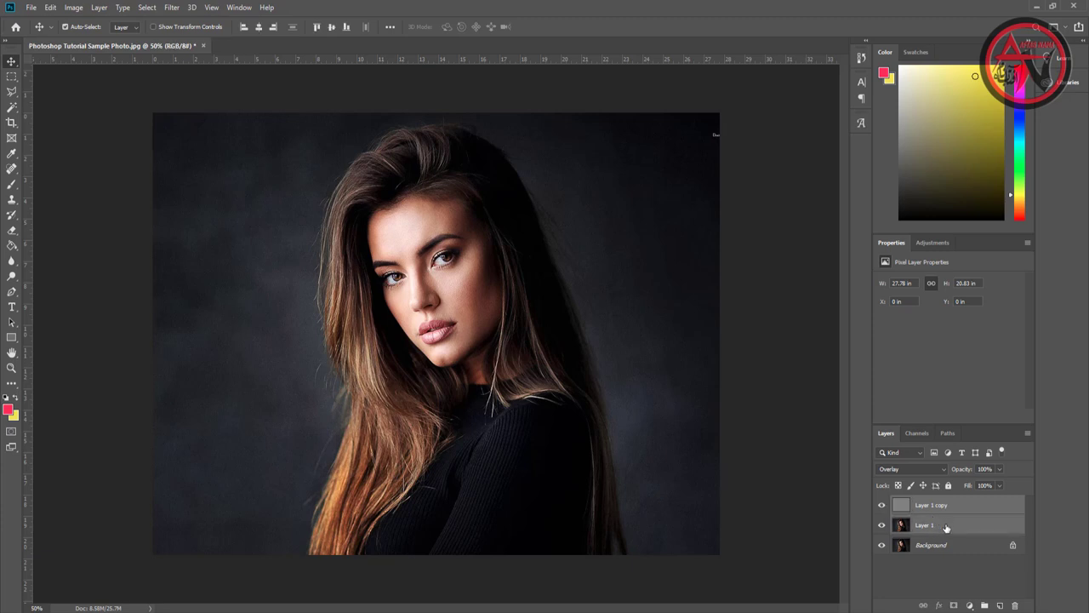
{"action": "left_click", "coordinate": [963, 527], "text": "ctrl"}
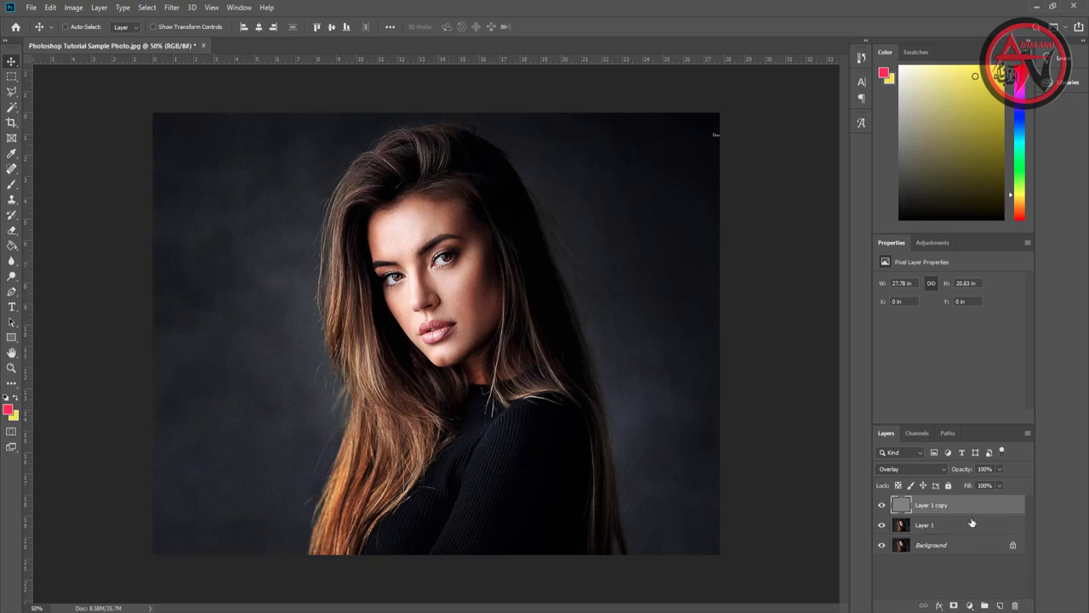
{"action": "left_click", "coordinate": [972, 510], "text": "ctrl"}
{"action": "left_click", "coordinate": [973, 523]}
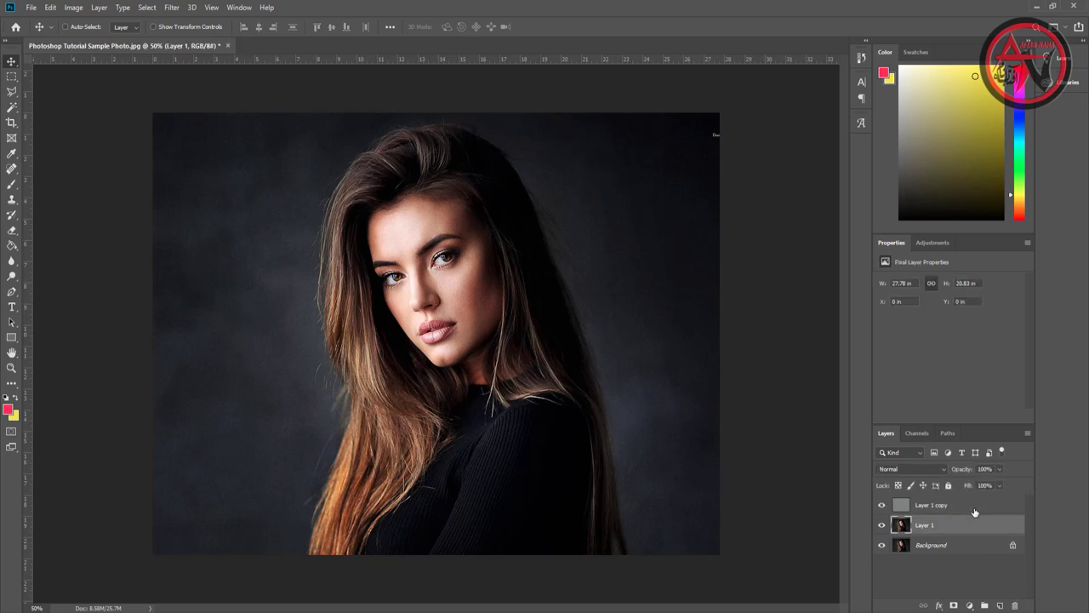
{"action": "right_click", "coordinate": [961, 509]}
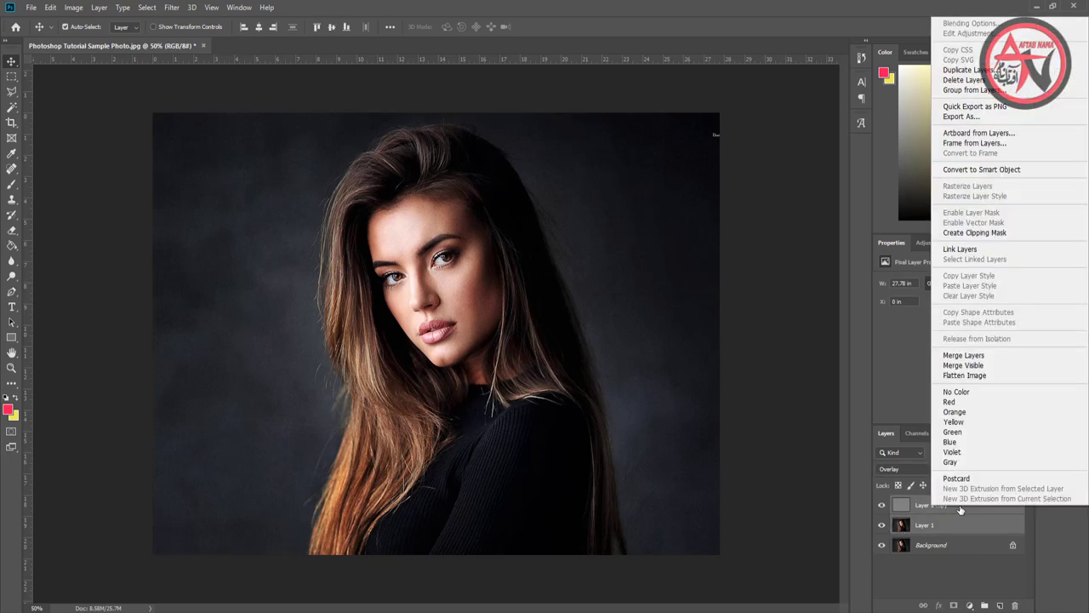
{"action": "left_click", "coordinate": [974, 355]}
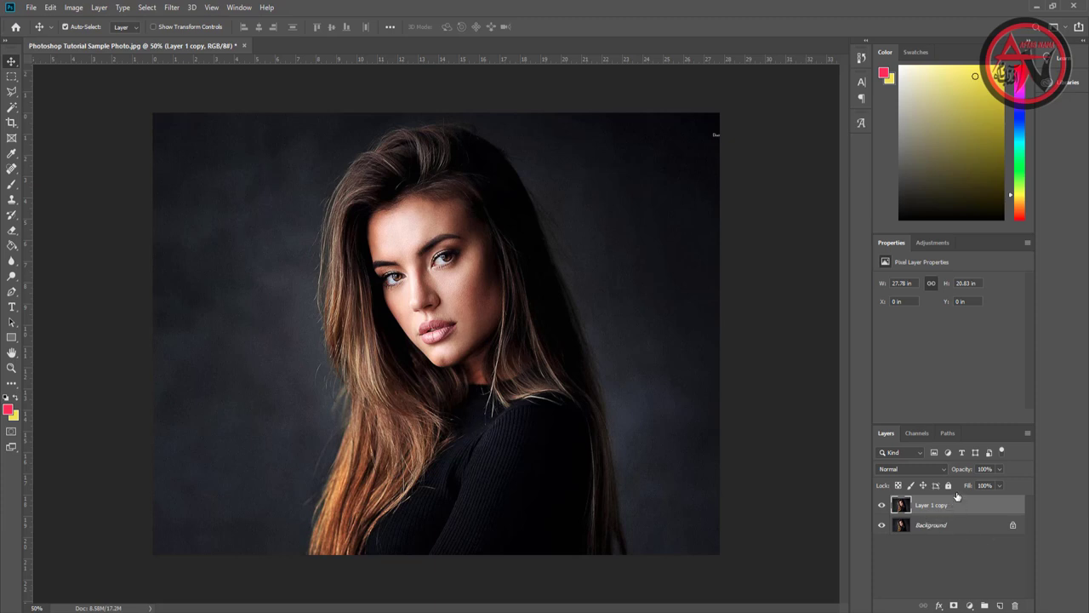
{"action": "left_click", "coordinate": [172, 8]}
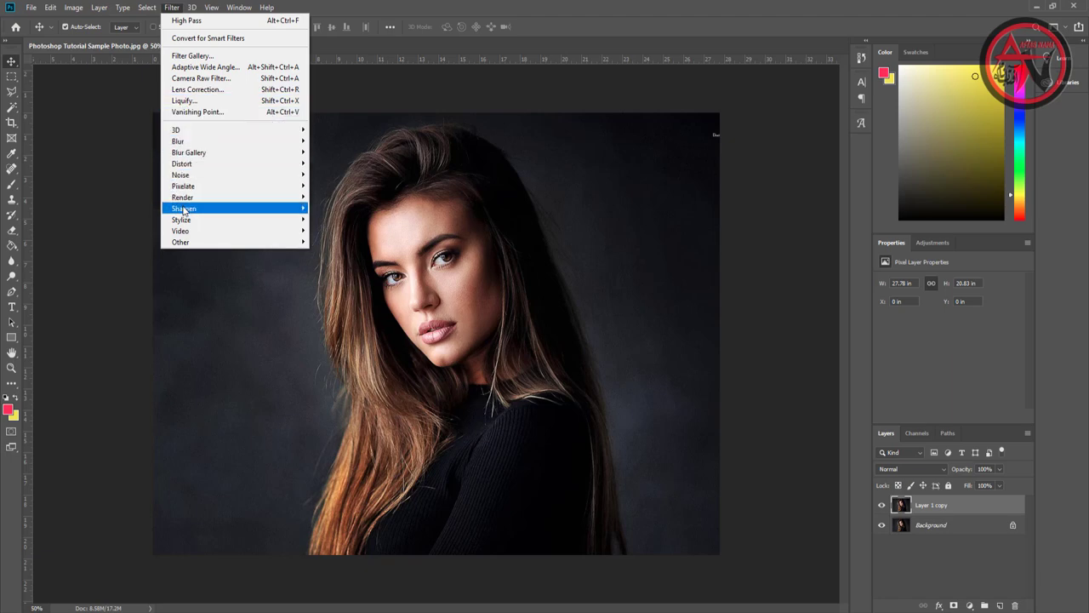
{"action": "mouse_move", "coordinate": [184, 209]}
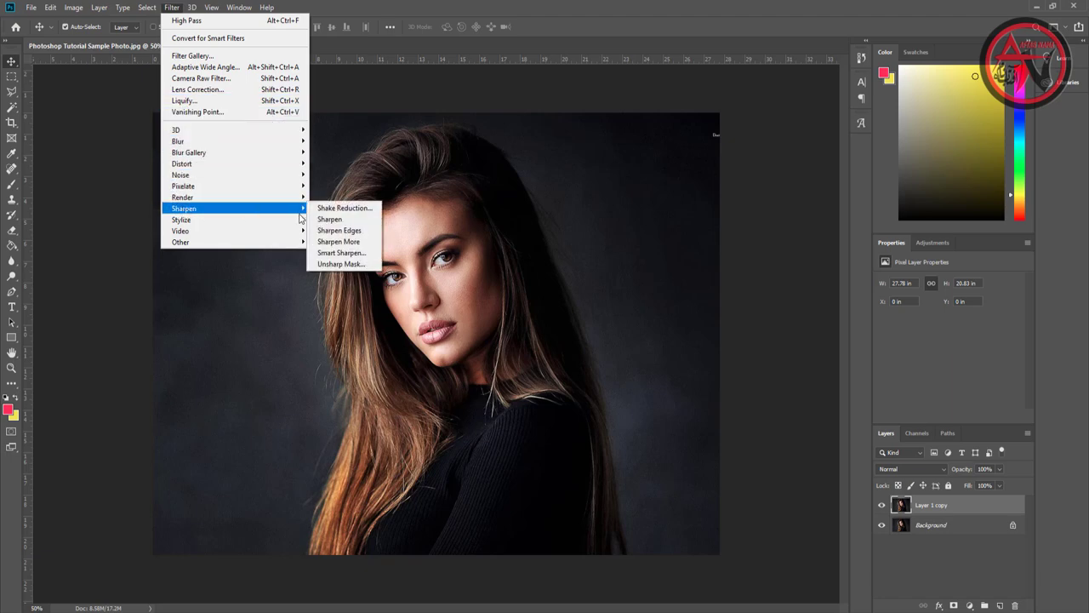
- Preview Unsharp Mask on the eye with Amount 150%, Radius 2.0 pixels, Threshold 0
{"action": "left_click", "coordinate": [337, 265]}
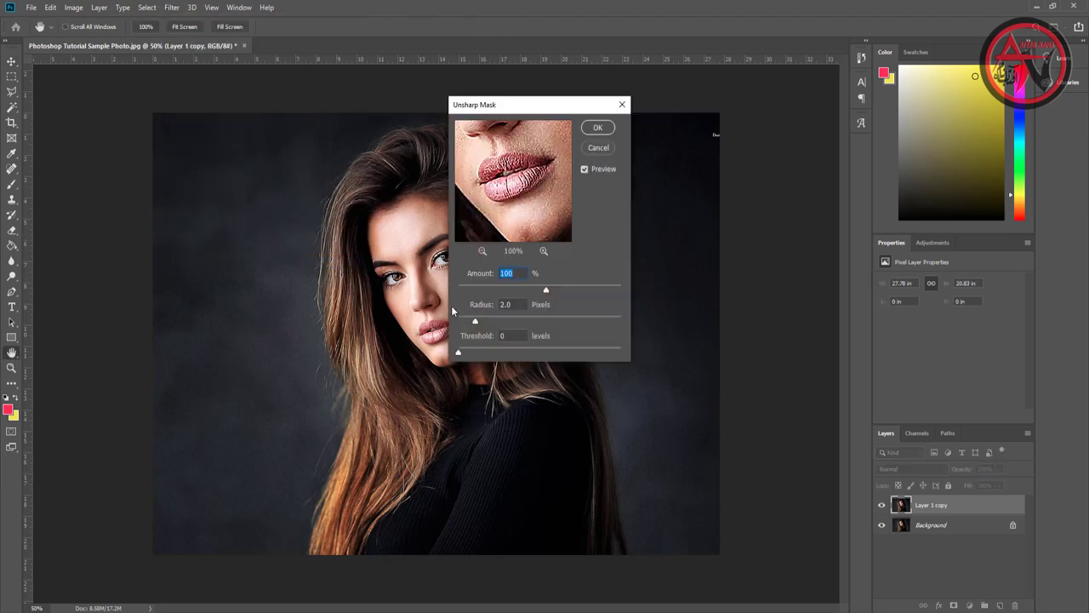
{"action": "left_click_drag", "start_coordinate": [518, 178], "coordinate": [527, 242]}
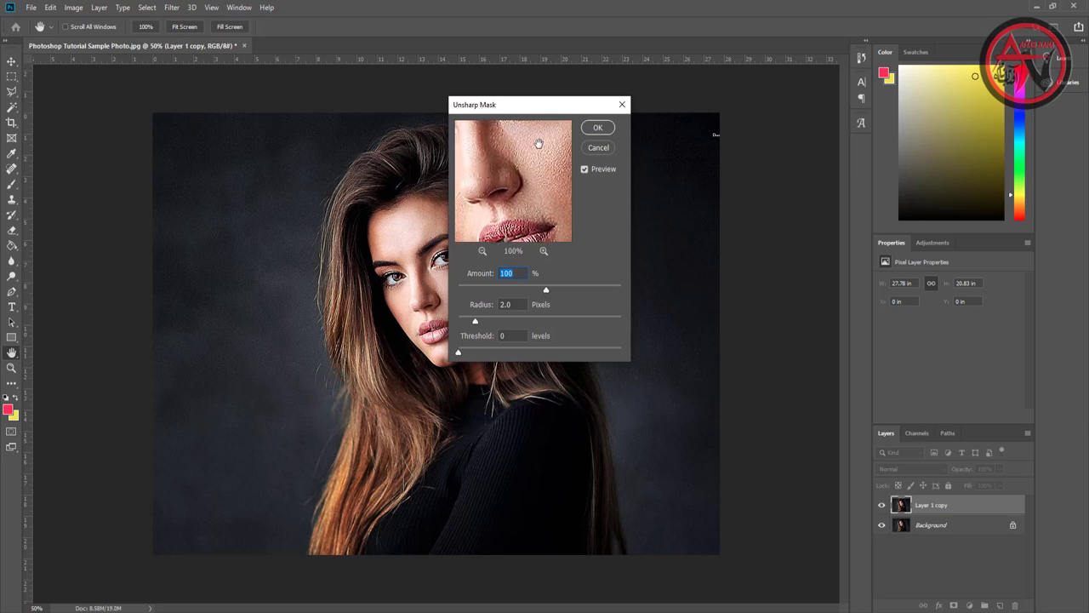
{"action": "left_click_drag", "start_coordinate": [536, 191], "coordinate": [533, 214]}
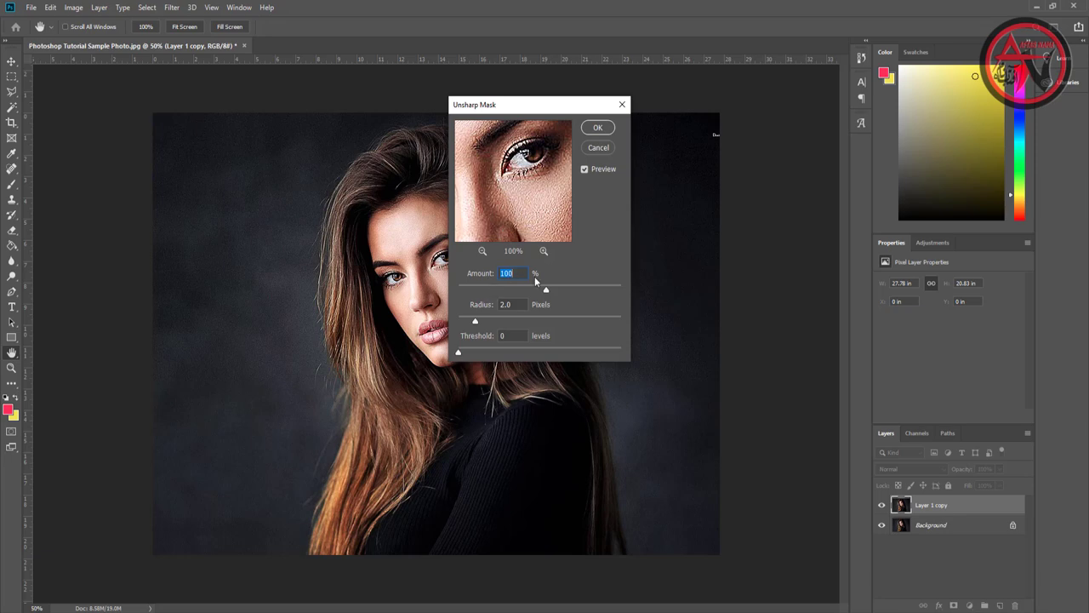
{"action": "left_click_drag", "start_coordinate": [550, 289], "coordinate": [568, 295]}
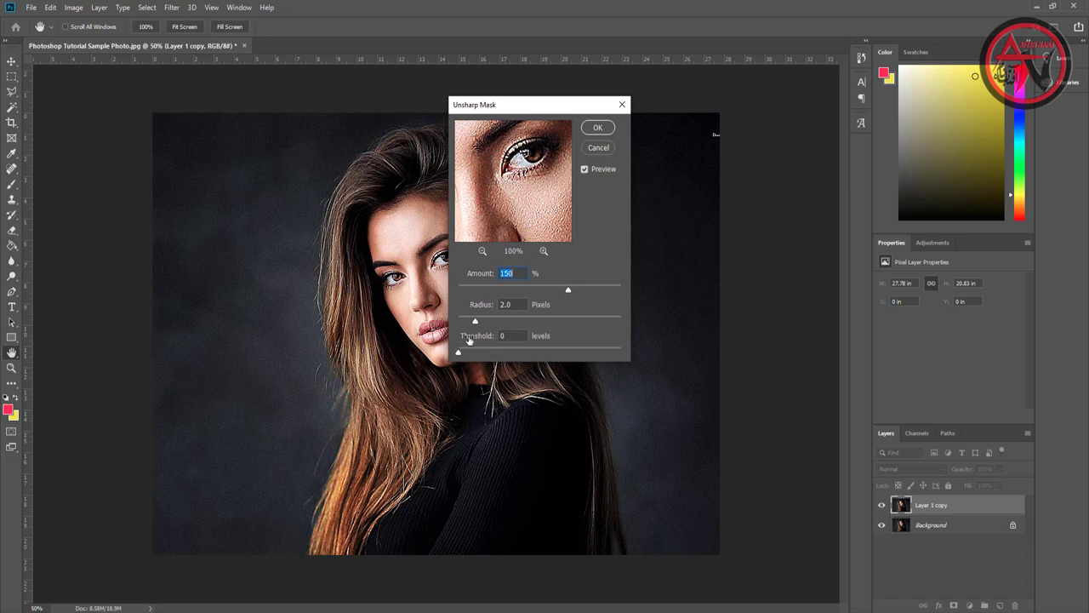
- Apply the unsharp mask and an Anisotropic Diffuse to Layer 1 copy, zooming in to inspect
{"action": "left_click", "coordinate": [597, 128]}
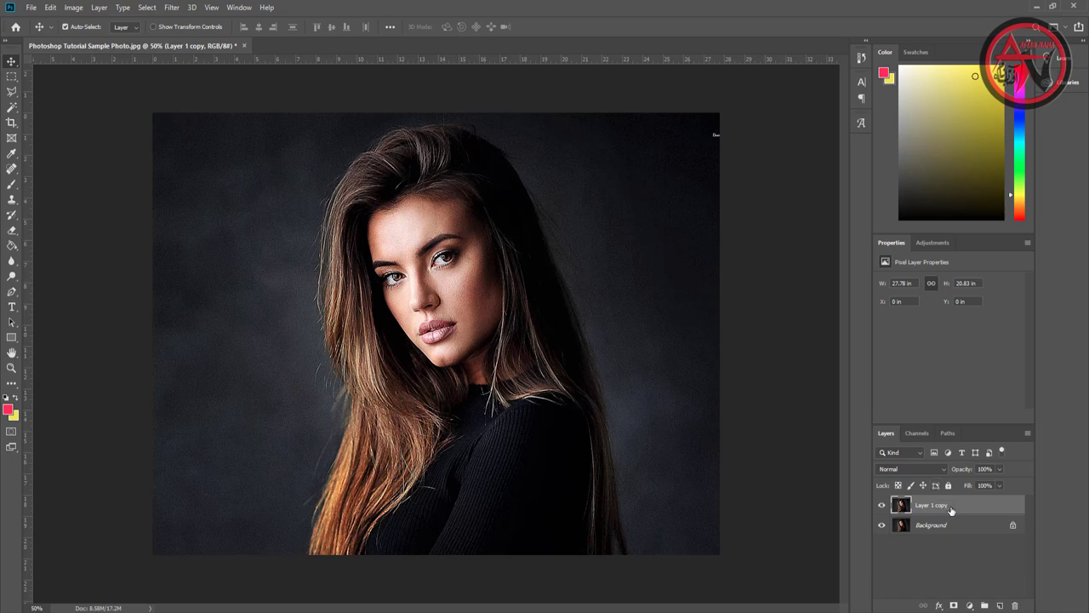
{"action": "left_click", "coordinate": [172, 9]}
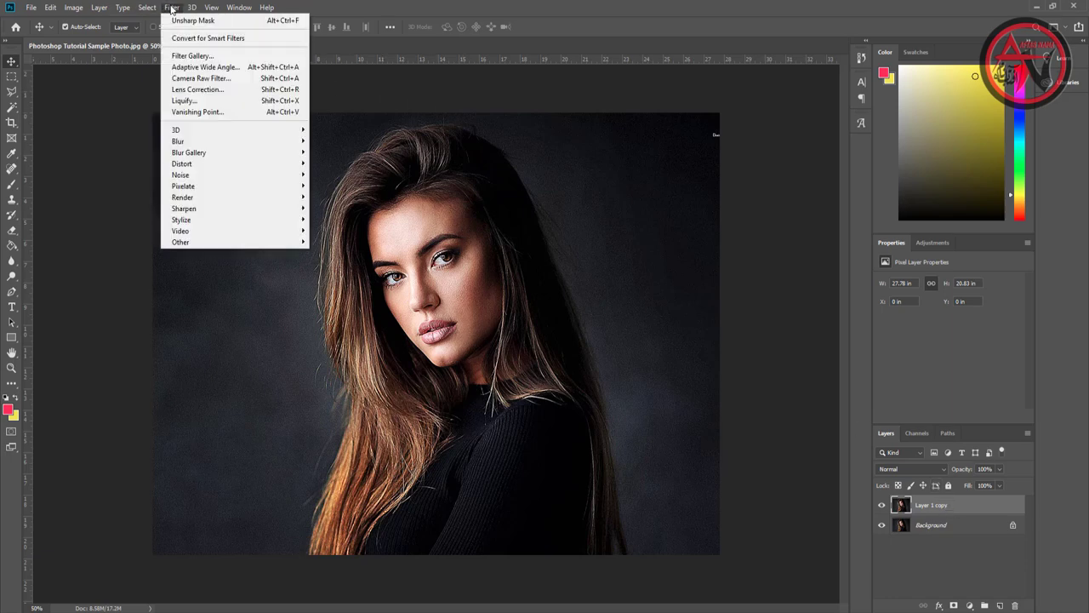
{"action": "mouse_move", "coordinate": [221, 219]}
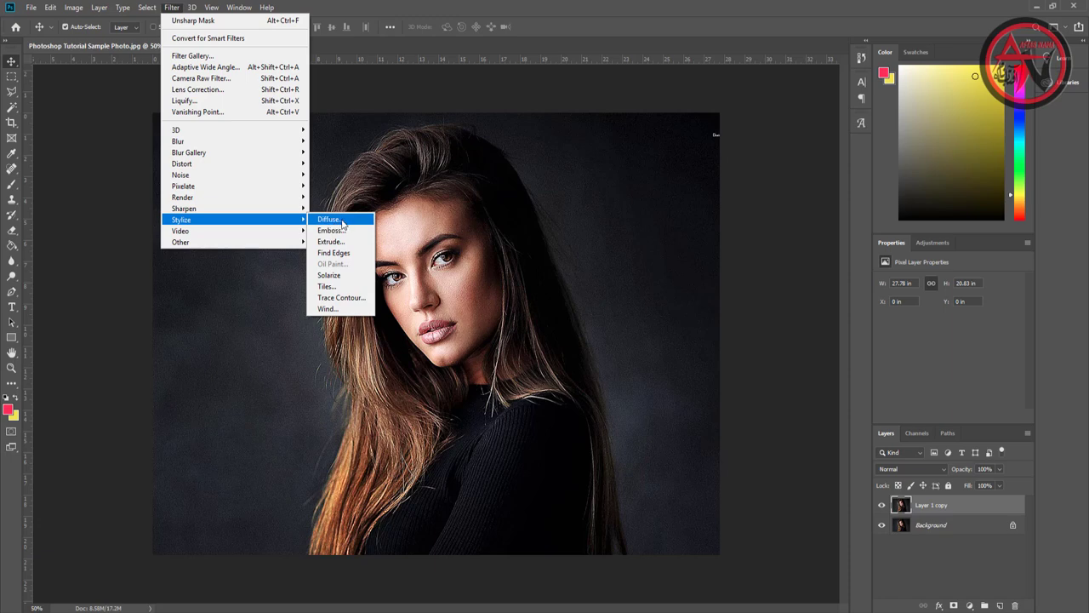
{"action": "left_click", "coordinate": [343, 223]}
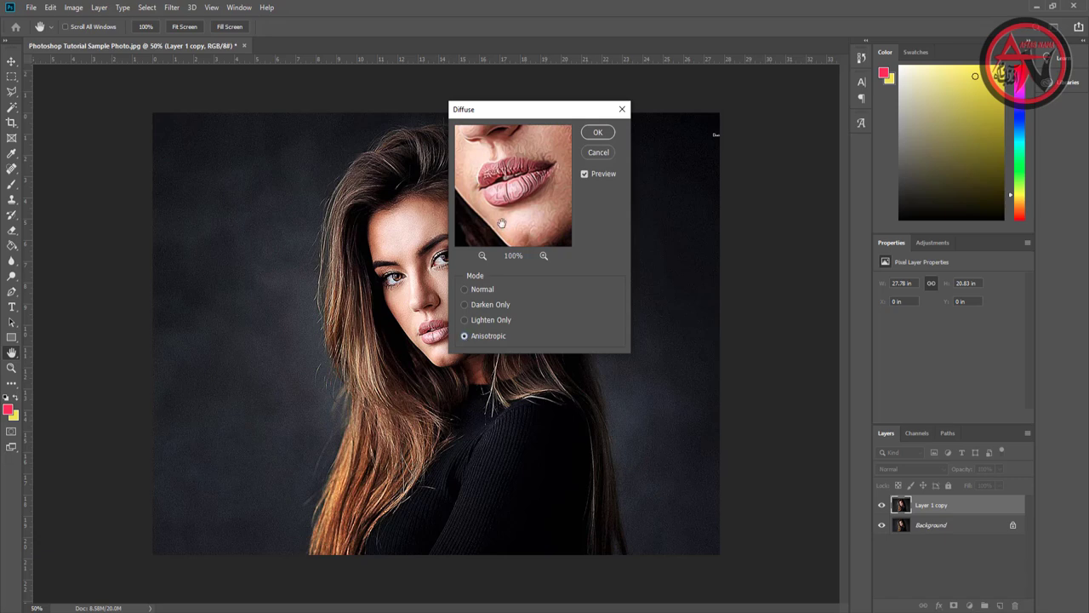
{"action": "left_click", "coordinate": [598, 134]}
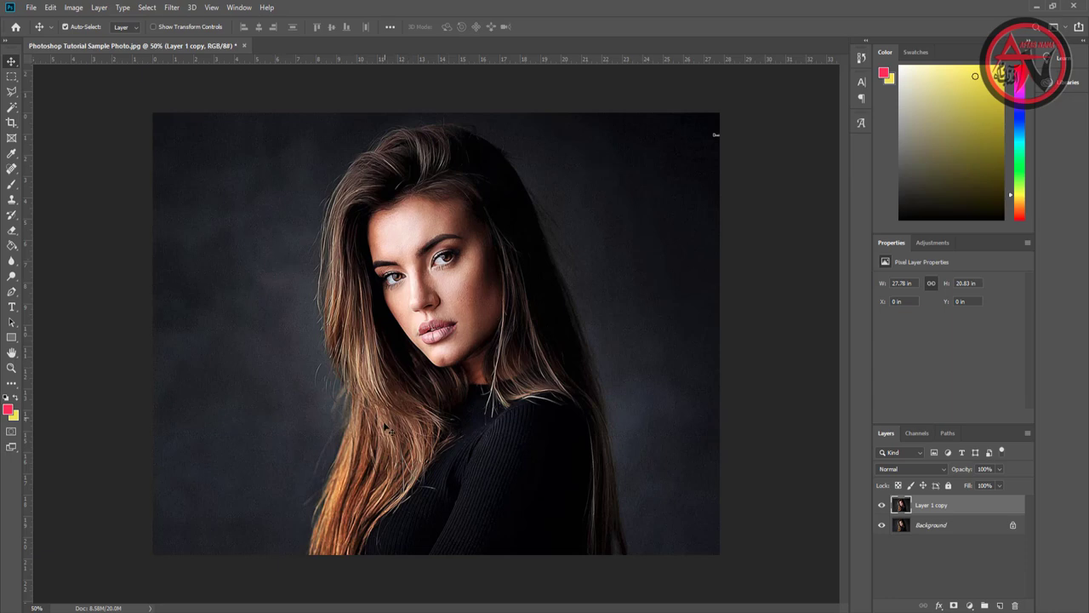
{"action": "key", "text": "ctrl+plus"}
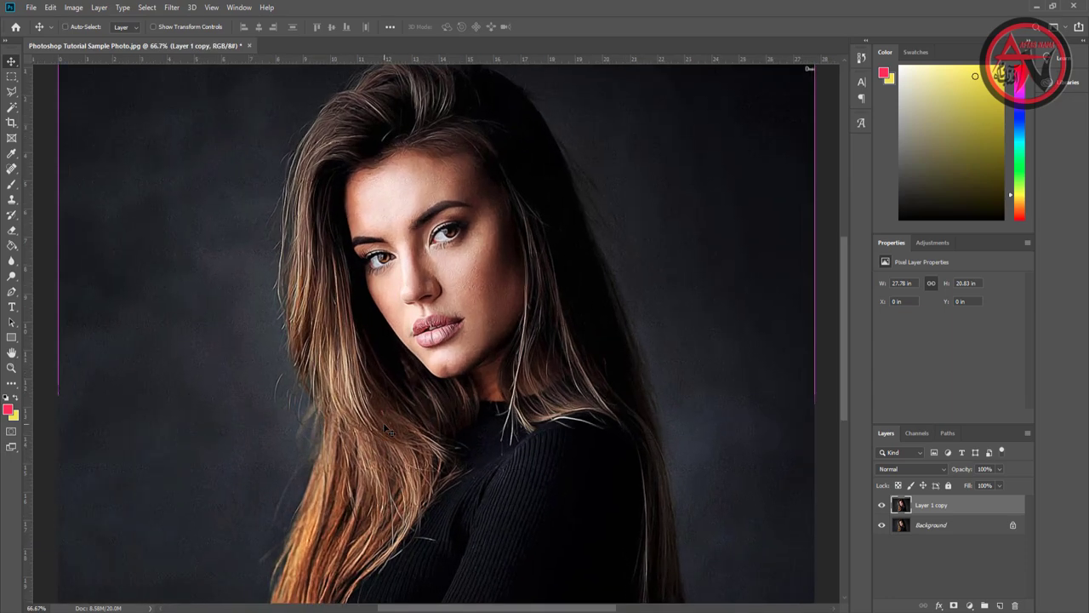
{"action": "key", "text": "ctrl+plus"}
{"action": "key", "text": "ctrl+plus"}
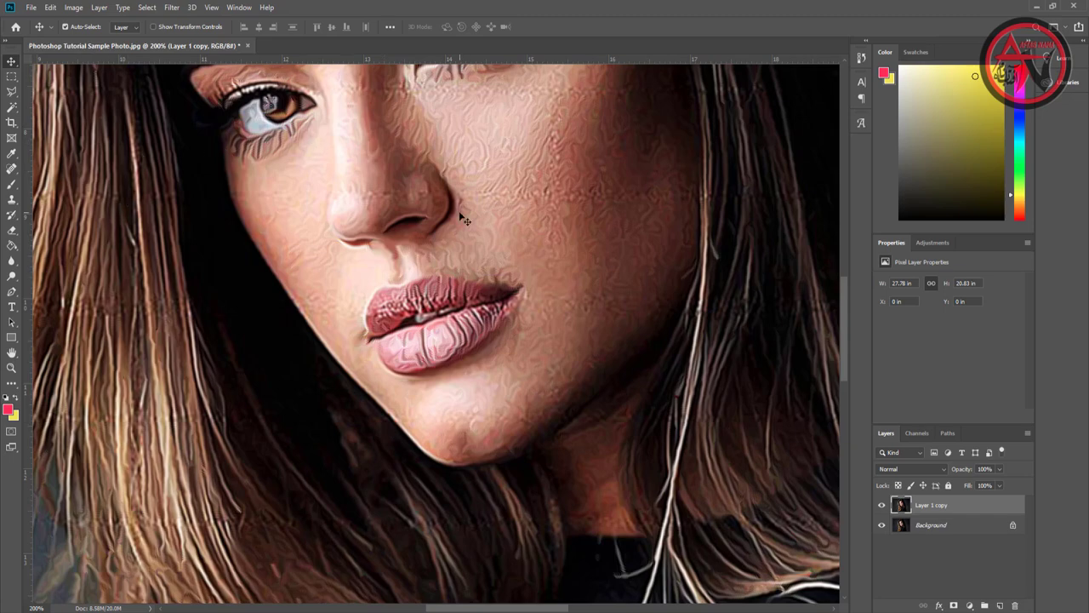
{"action": "key", "text": "ctrl+minus"}
{"action": "key", "text": "ctrl+minus"}
{"action": "key", "text": "ctrl+minus"}
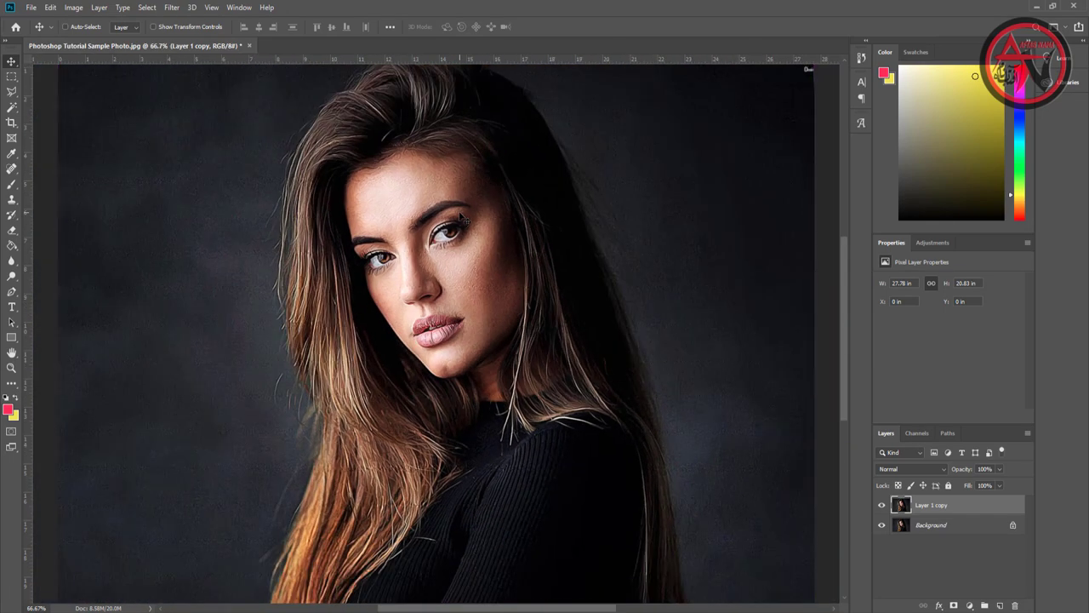
{"action": "key", "text": "ctrl"}
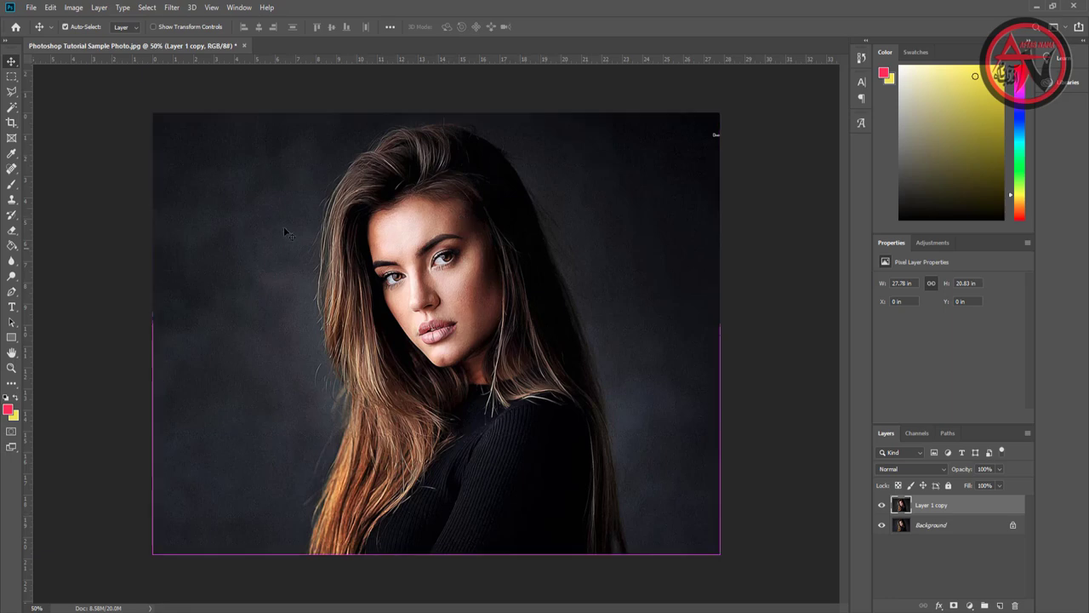
- Rotate the canvas 90° clockwise
{"action": "left_click", "coordinate": [738, 221]}
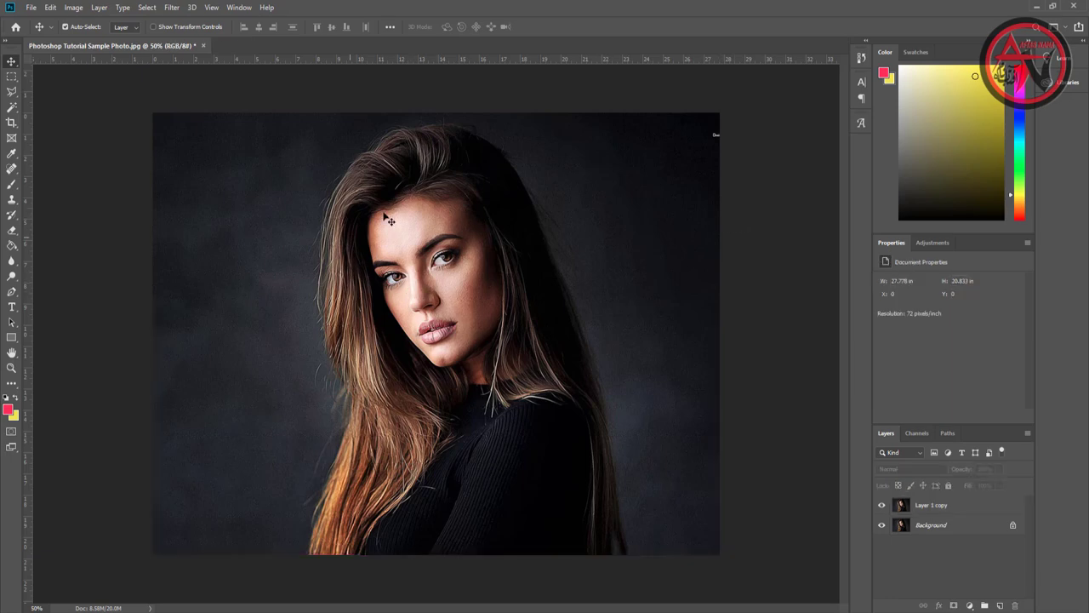
{"action": "left_click", "coordinate": [73, 8]}
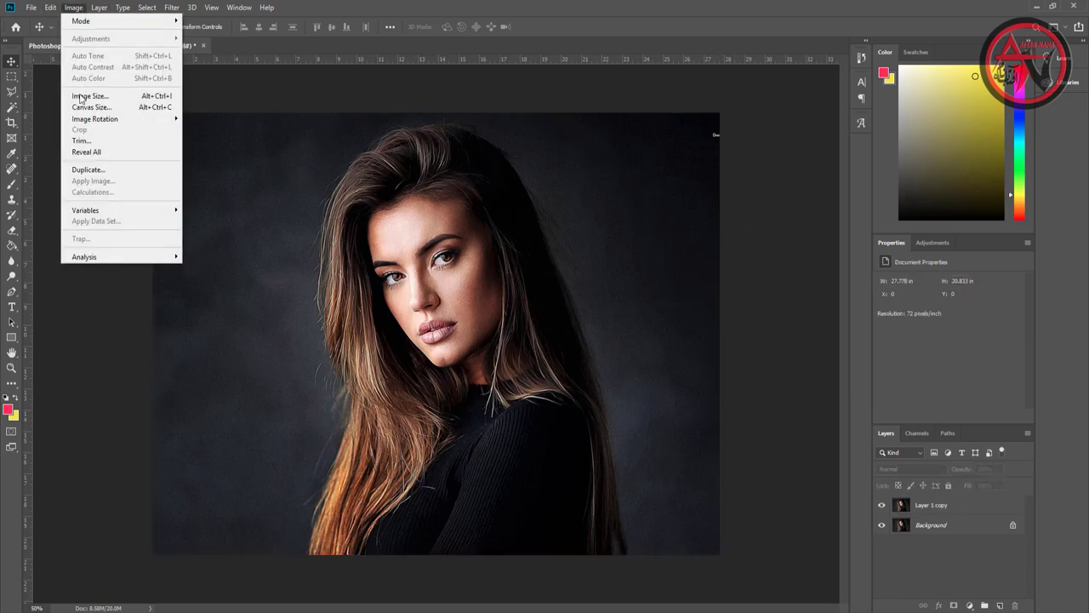
{"action": "mouse_move", "coordinate": [96, 118]}
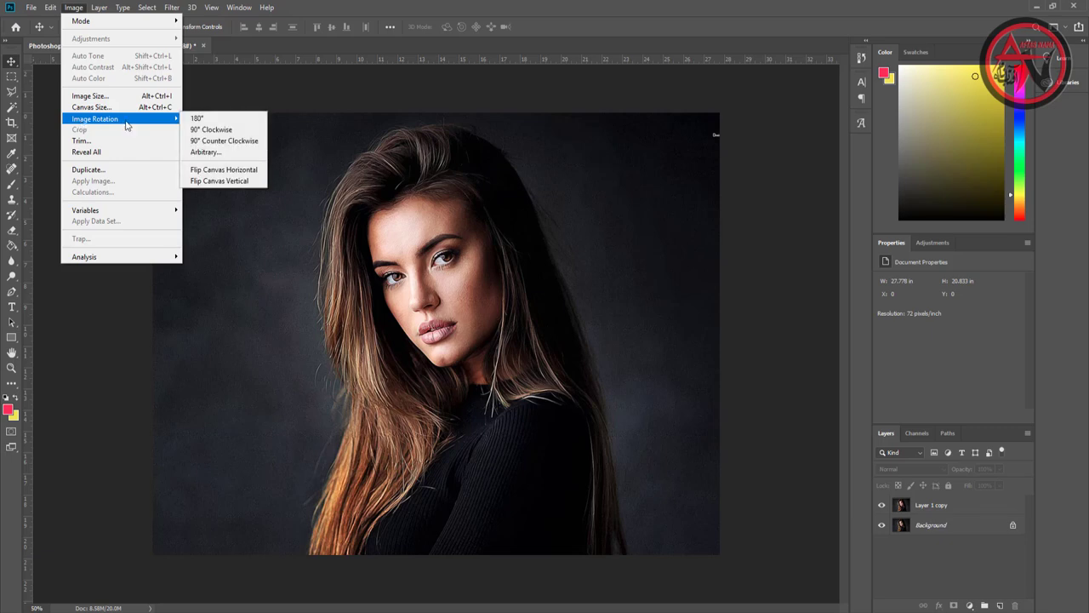
{"action": "left_click", "coordinate": [216, 132]}
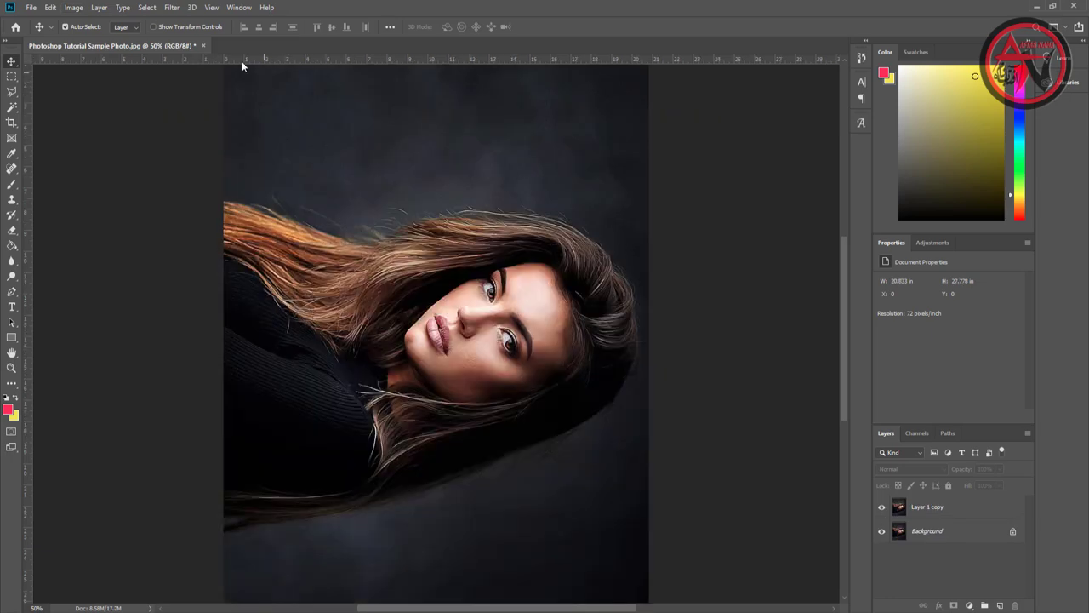
- Diffuse Layer 1 copy again, then rotate the canvas another 90° clockwise
{"action": "left_click", "coordinate": [936, 513]}
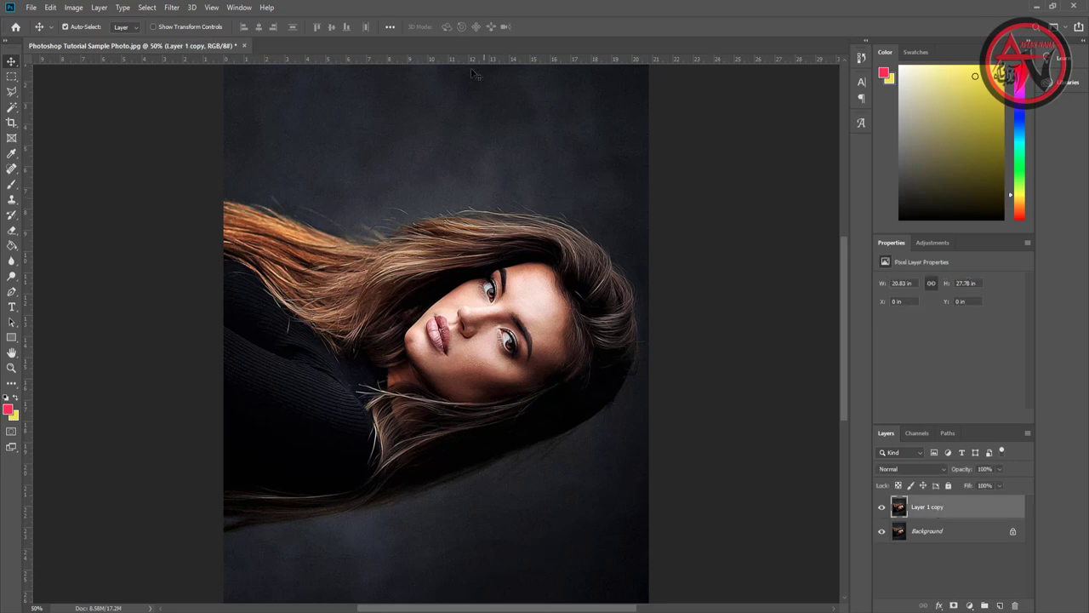
{"action": "left_click", "coordinate": [171, 8]}
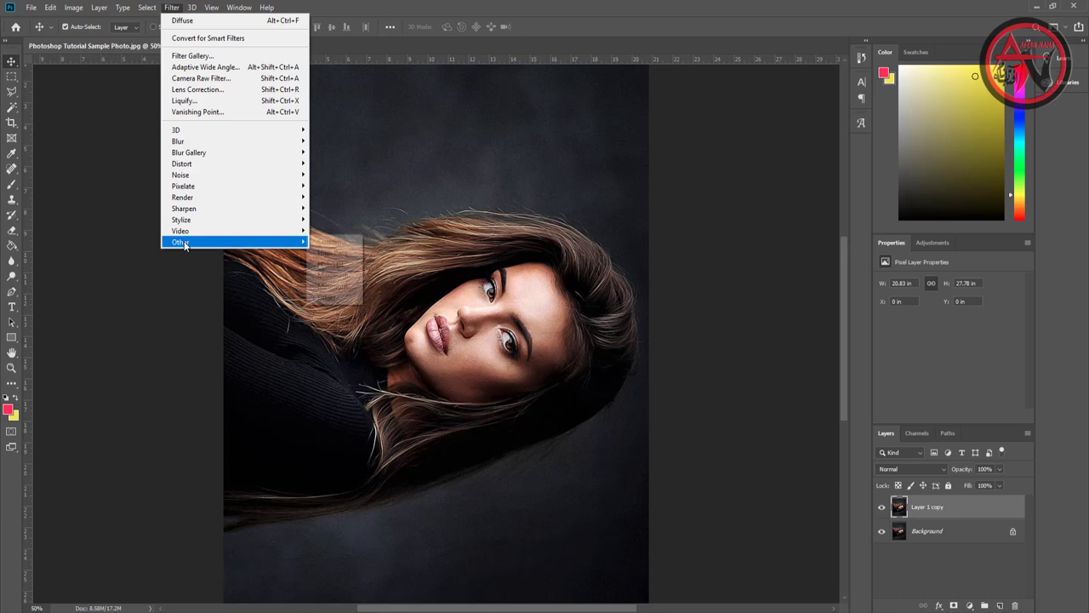
{"action": "mouse_move", "coordinate": [182, 219]}
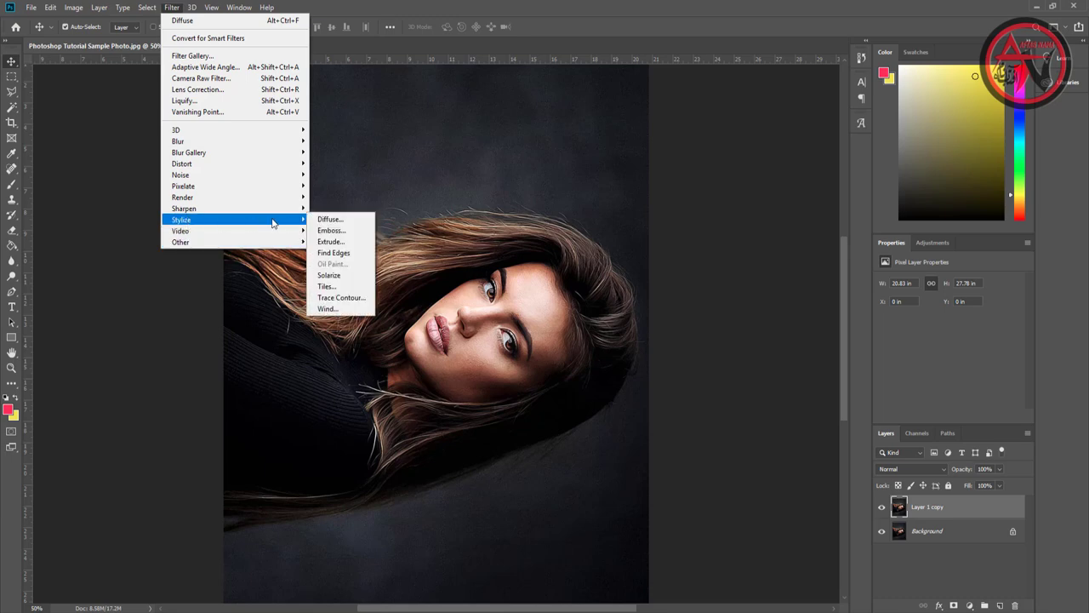
{"action": "left_click", "coordinate": [324, 220]}
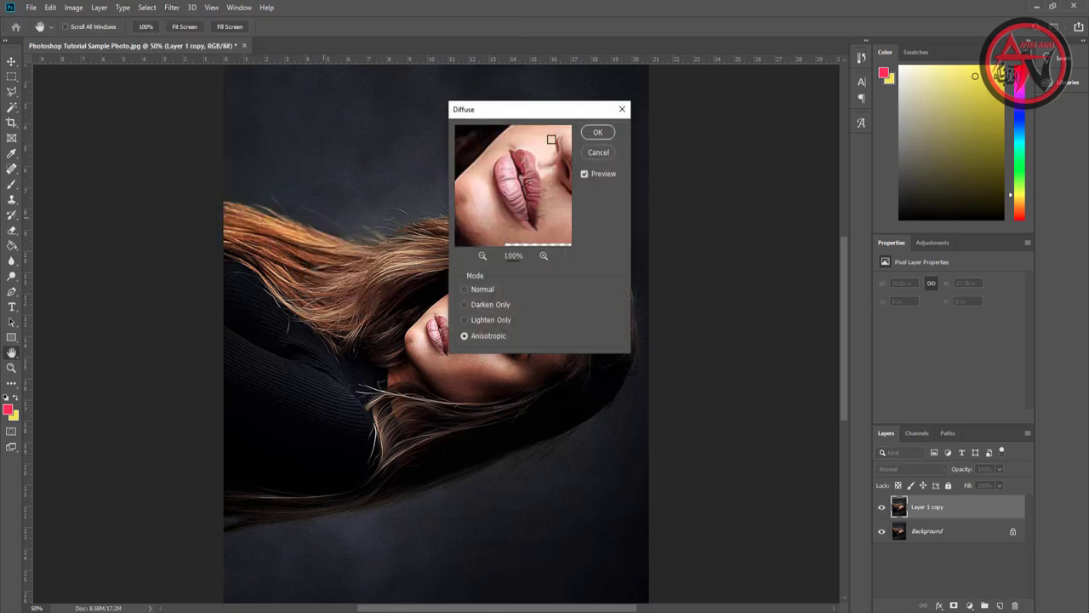
{"action": "left_click", "coordinate": [598, 133]}
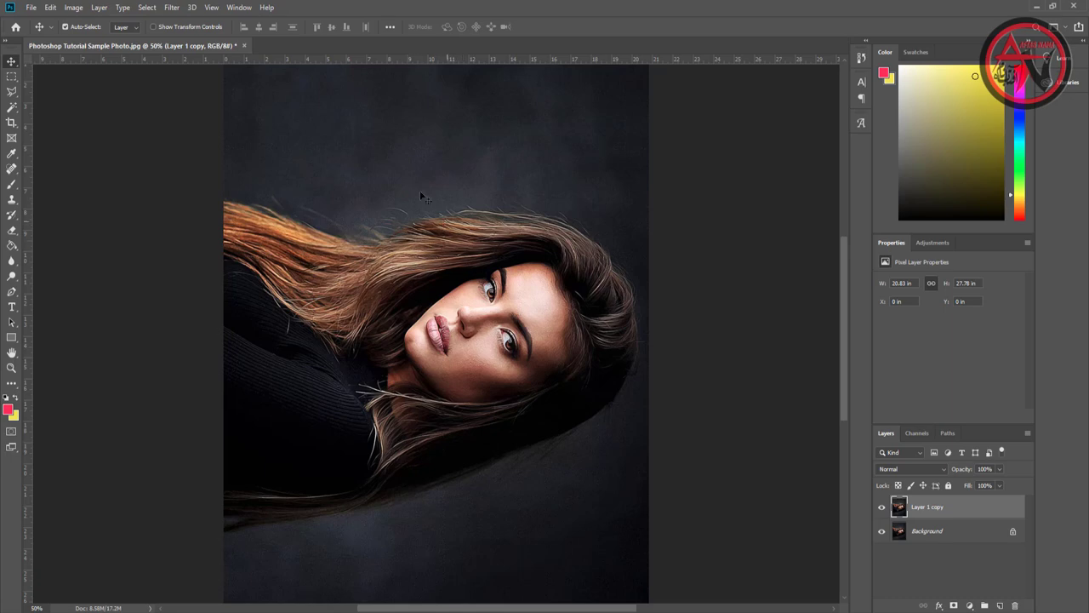
{"action": "left_click", "coordinate": [73, 8]}
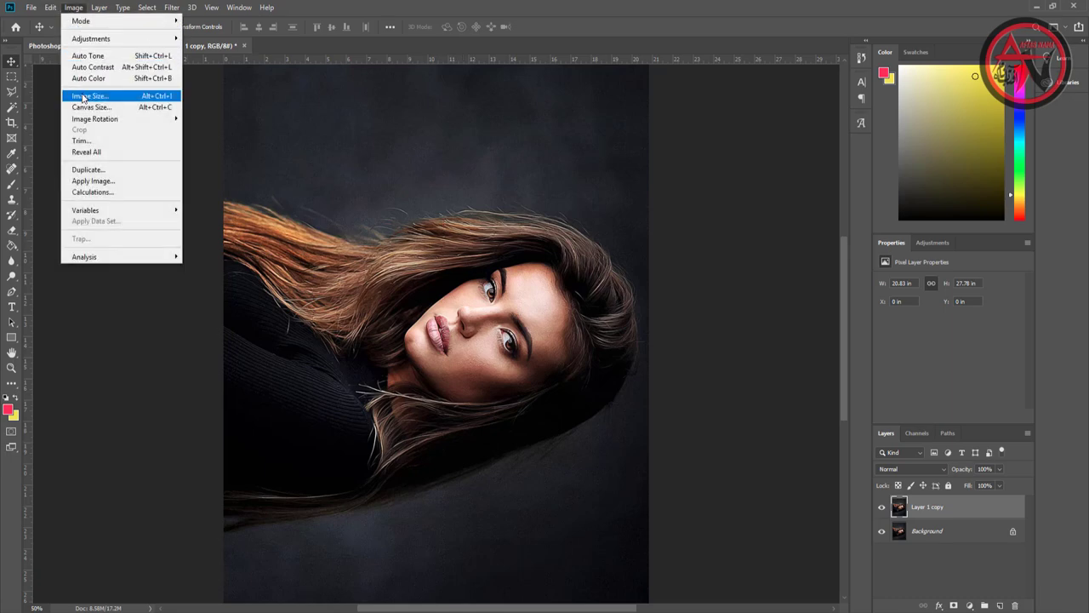
{"action": "mouse_move", "coordinate": [95, 119]}
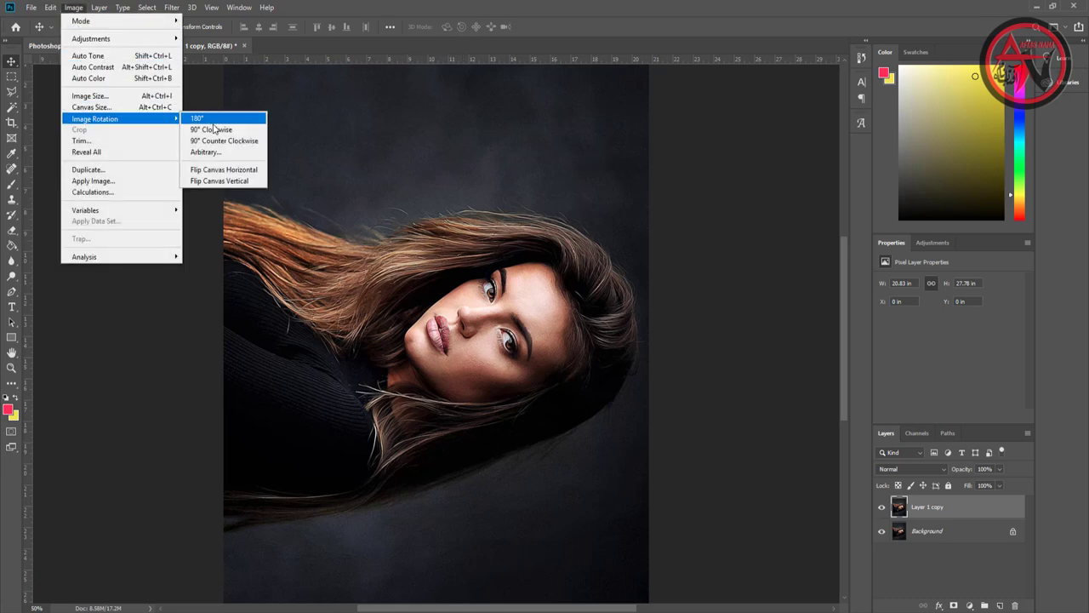
{"action": "left_click", "coordinate": [215, 132]}
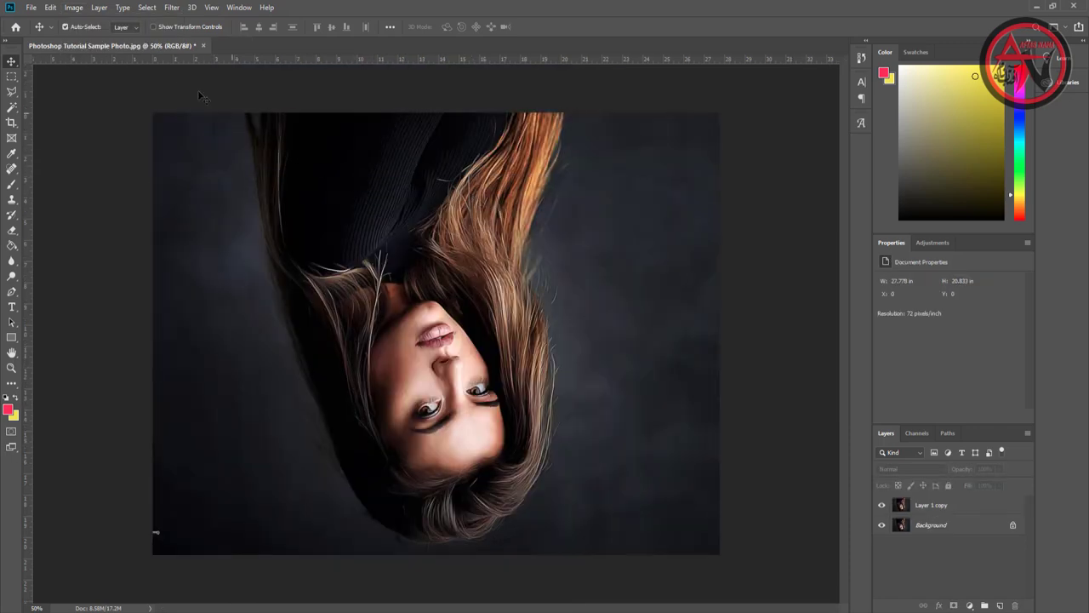
- Run Anisotropic Diffuse on the upside-down Layer 1 copy, then turn the canvas 90° clockwise
{"action": "left_click", "coordinate": [942, 509]}
{"action": "left_click", "coordinate": [172, 8]}
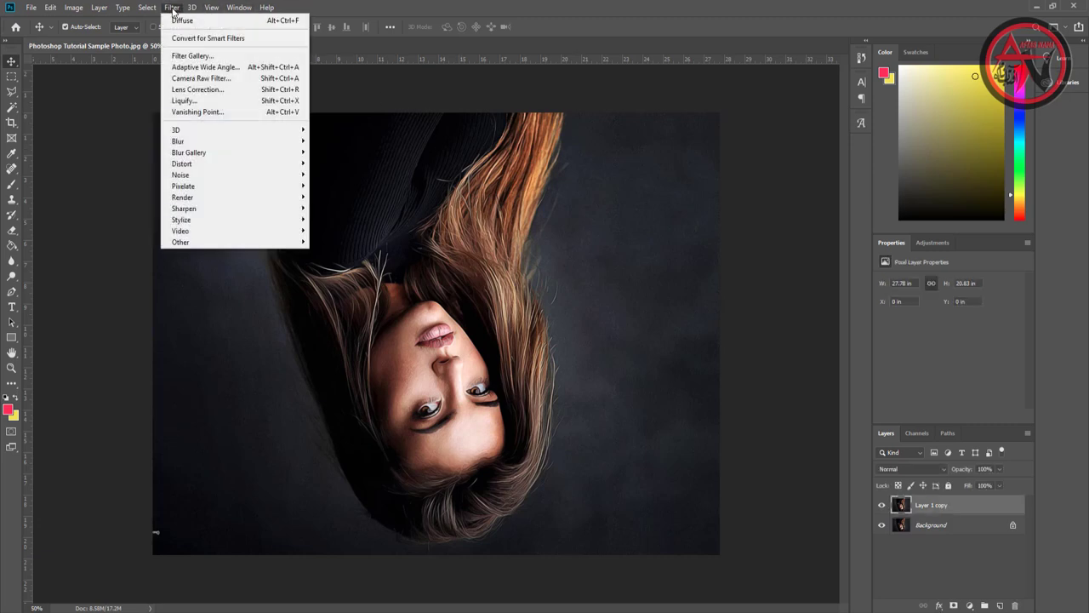
{"action": "mouse_move", "coordinate": [181, 219]}
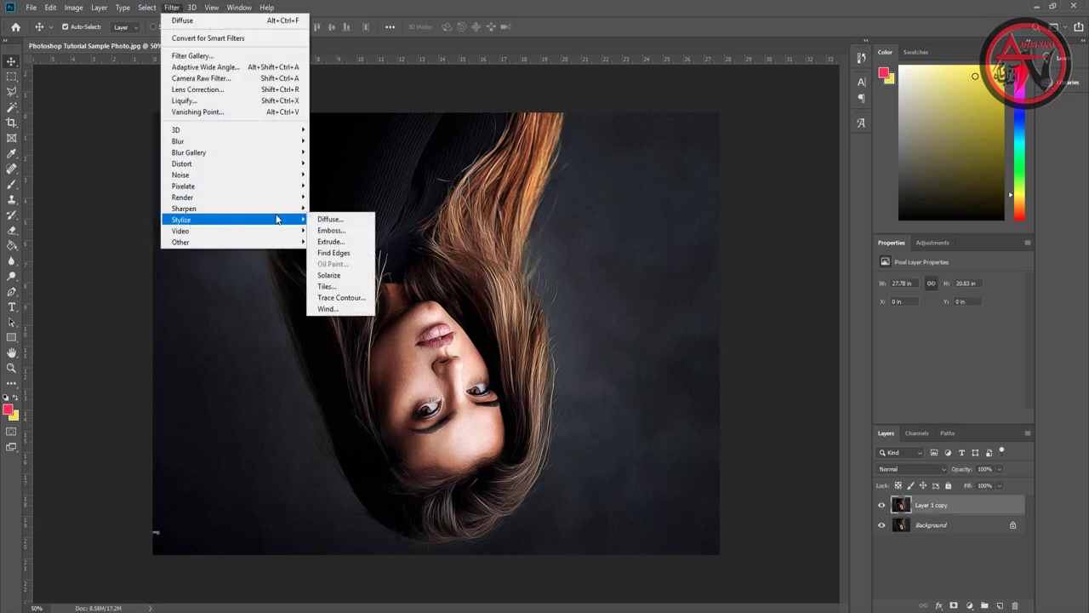
{"action": "left_click", "coordinate": [327, 220]}
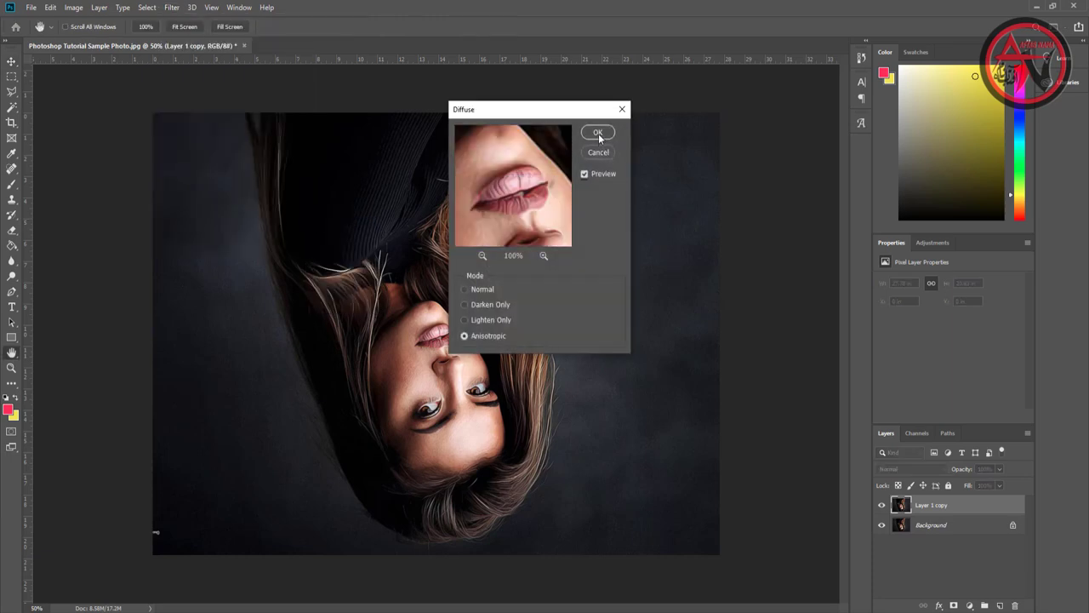
{"action": "left_click", "coordinate": [598, 134]}
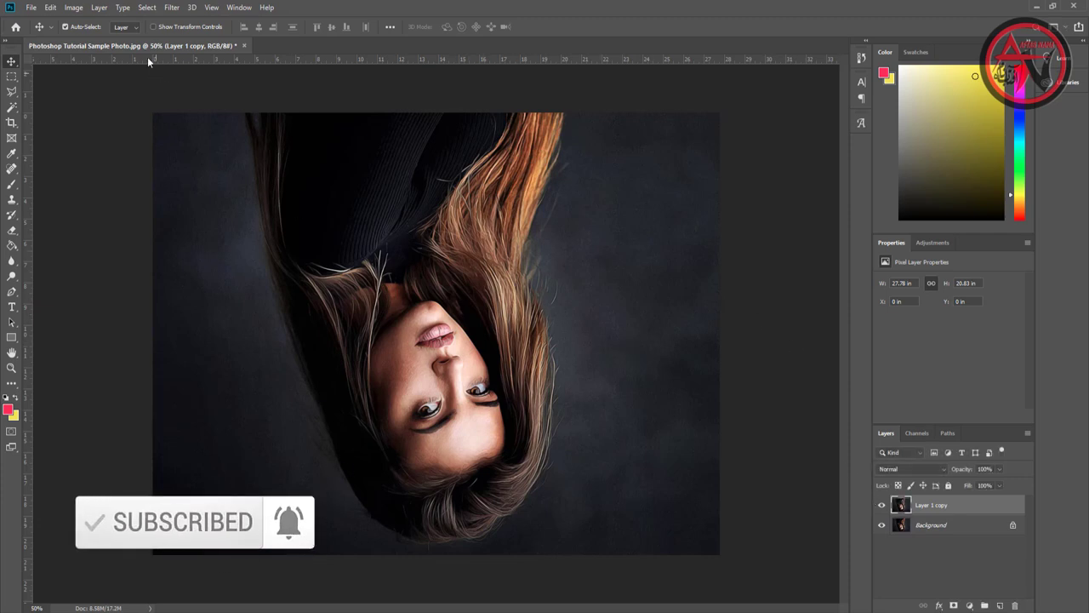
{"action": "left_click", "coordinate": [73, 7]}
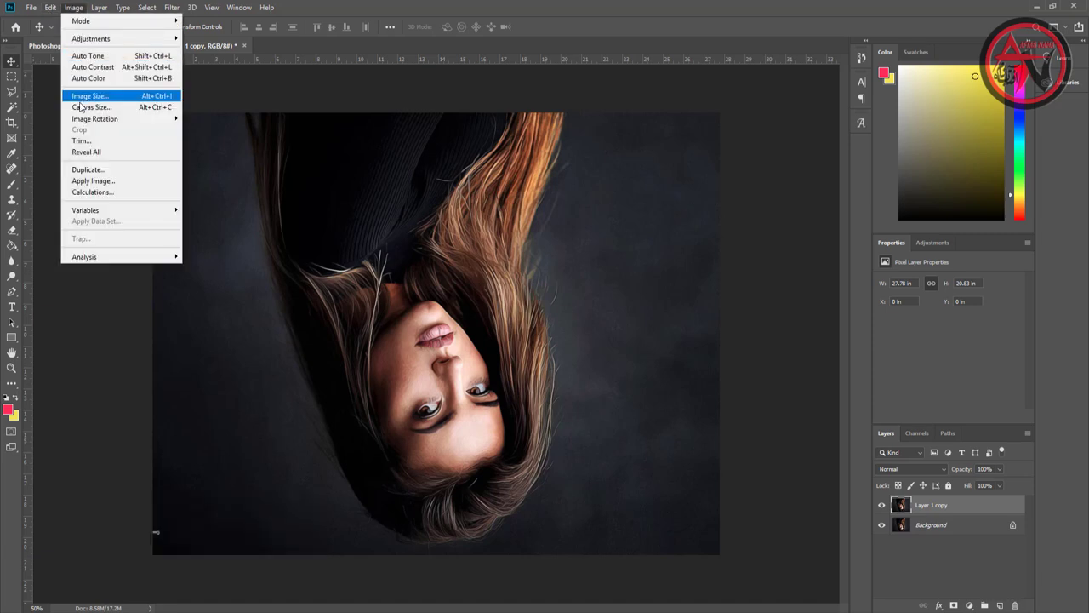
{"action": "mouse_move", "coordinate": [96, 118]}
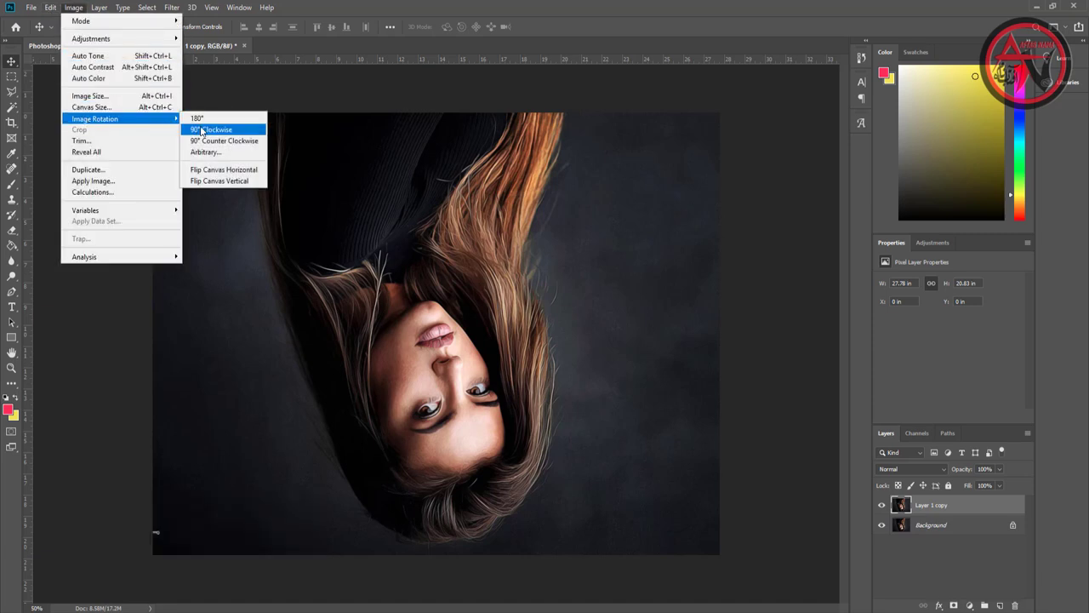
{"action": "left_click", "coordinate": [202, 130]}
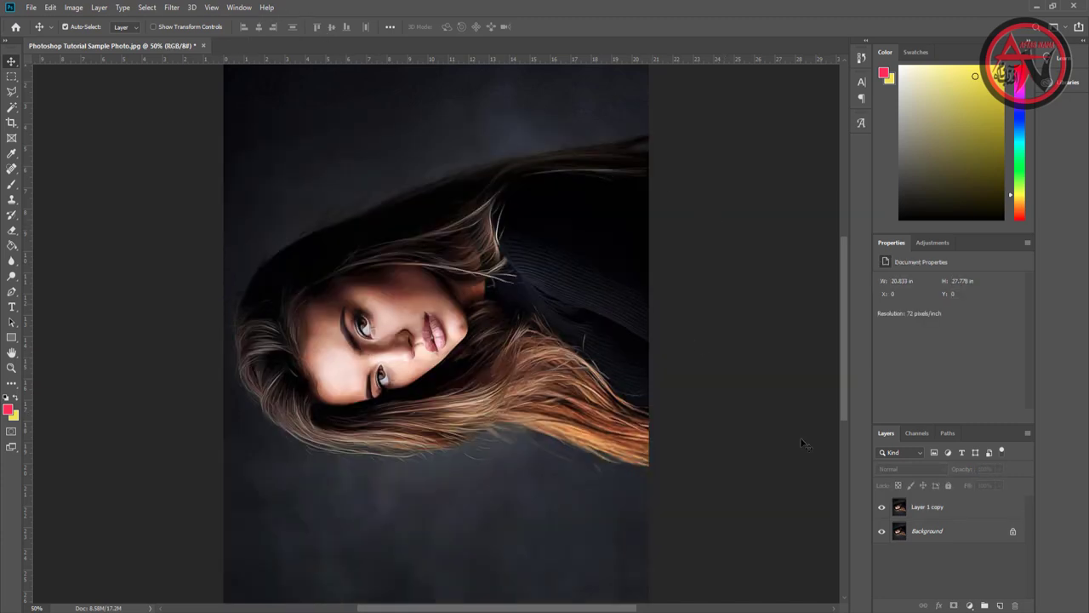
- Diffuse the sideways Layer 1 copy once more and rotate the canvas 90° clockwise to upright
{"action": "left_click", "coordinate": [941, 509]}
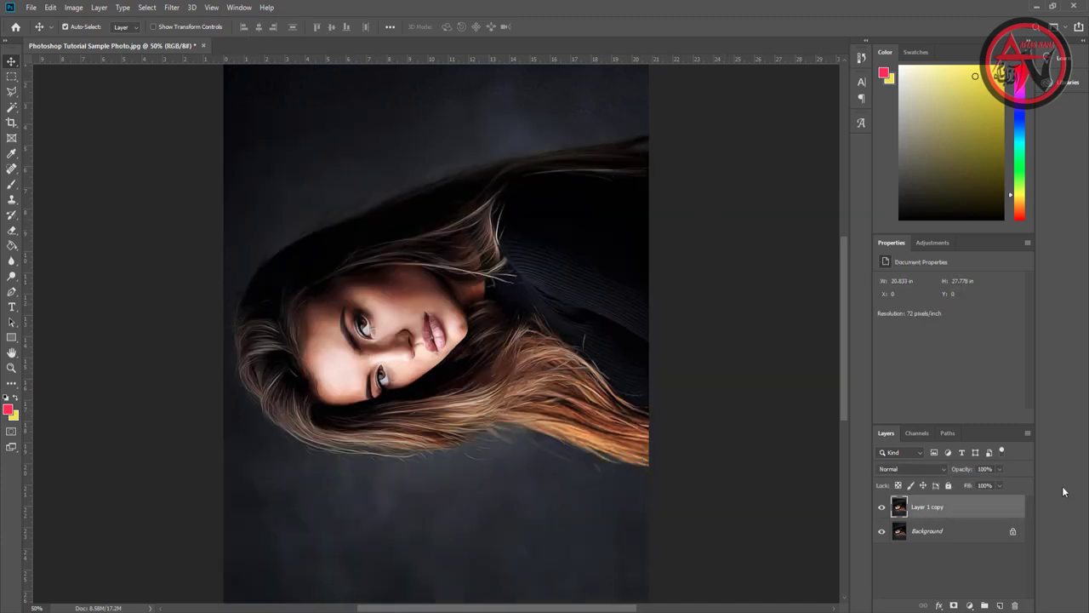
{"action": "left_click", "coordinate": [173, 8]}
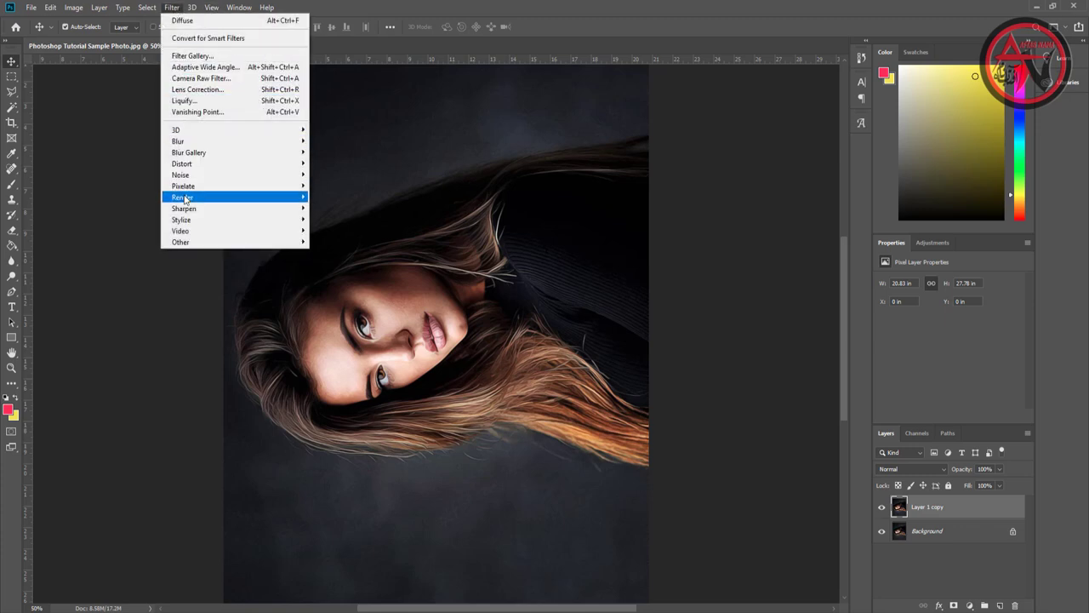
{"action": "mouse_move", "coordinate": [182, 219]}
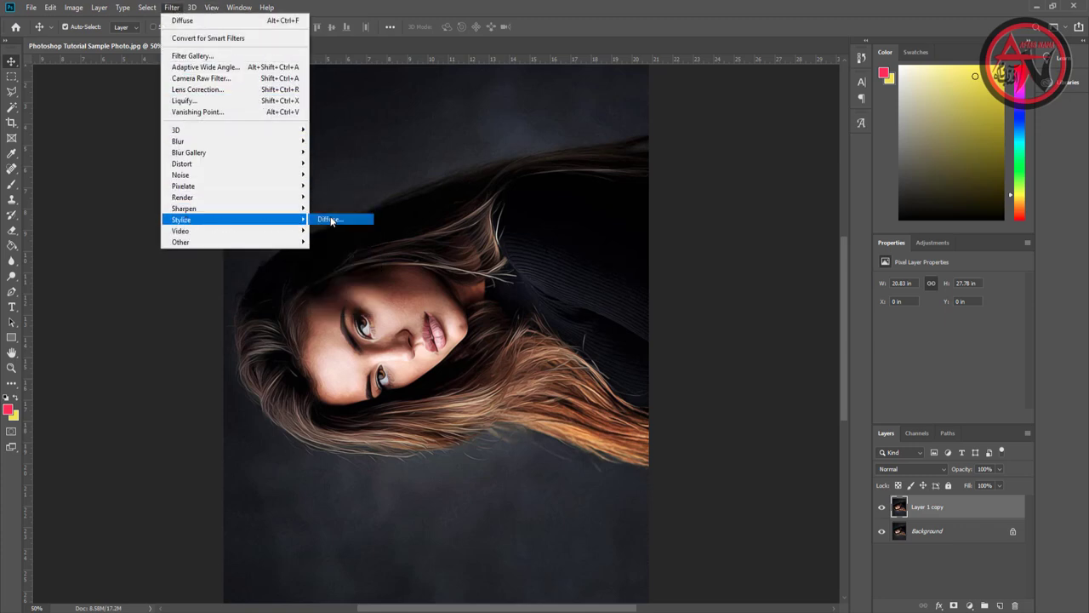
{"action": "left_click", "coordinate": [325, 220]}
{"action": "left_click", "coordinate": [597, 132]}
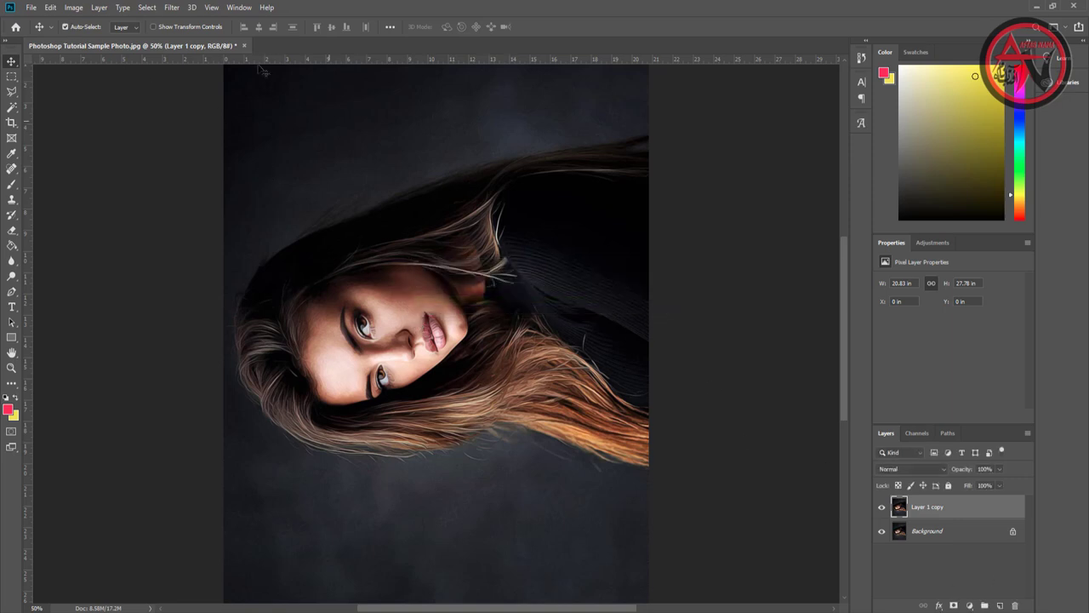
{"action": "left_click", "coordinate": [74, 8]}
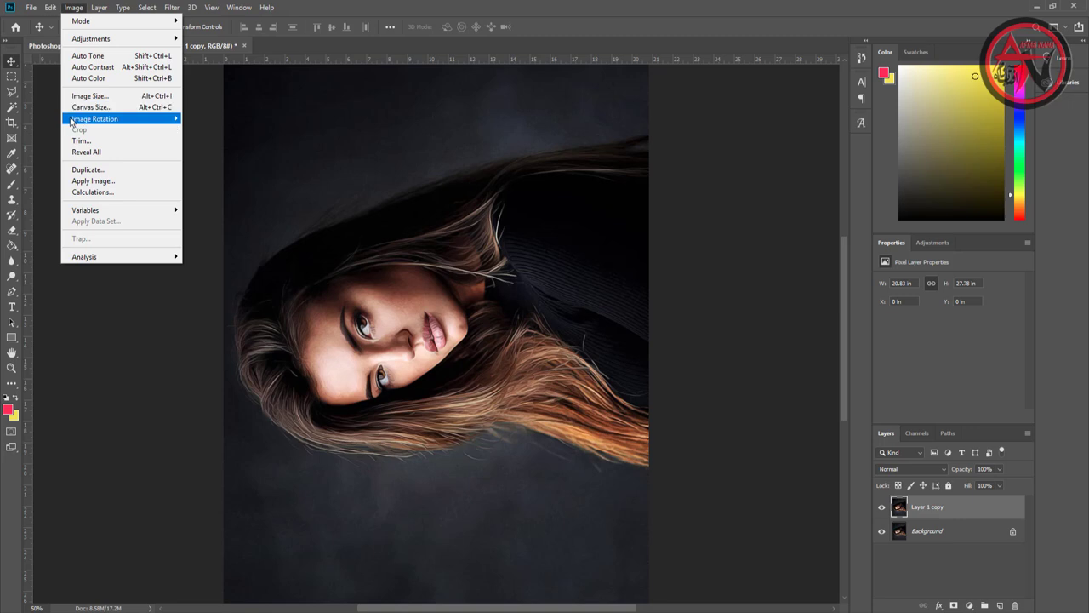
{"action": "mouse_move", "coordinate": [95, 118]}
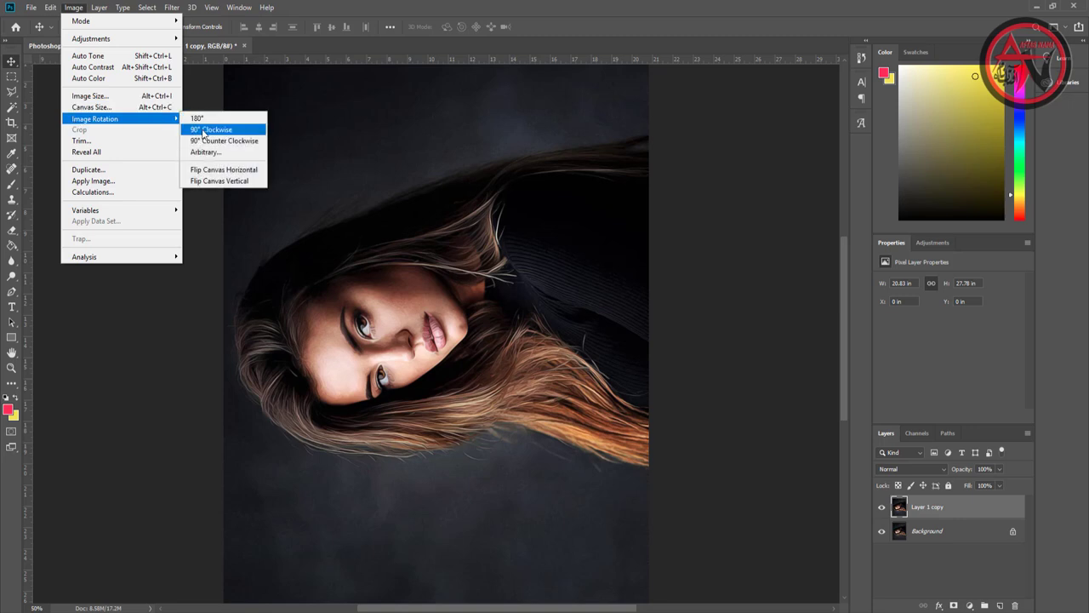
{"action": "left_click", "coordinate": [203, 130]}
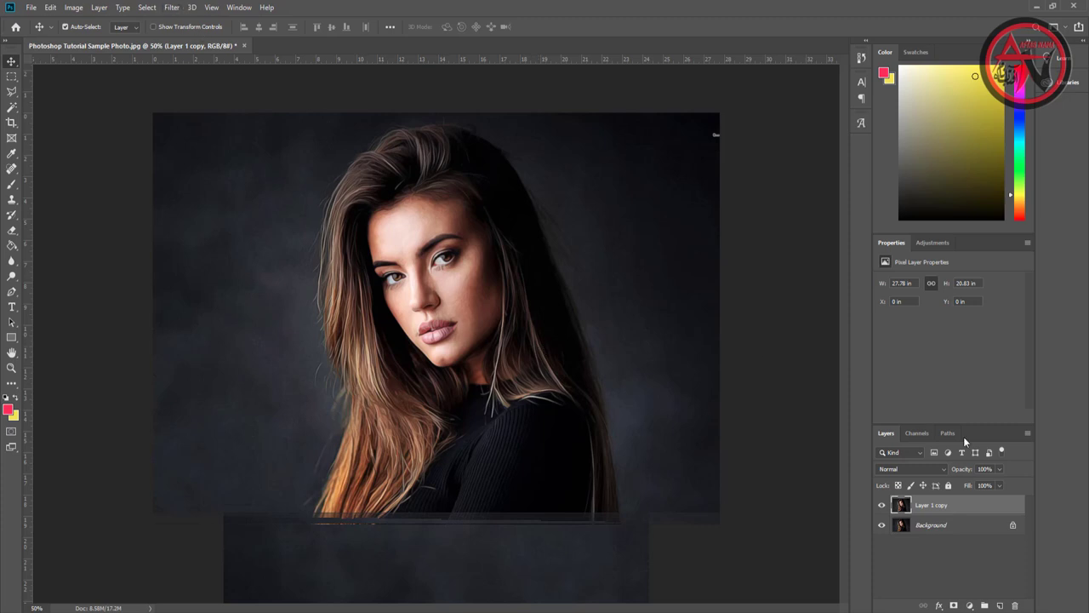
- Apply a final Anisotropic Diffuse to the upright Layer 1 copy and zoom to inspect
{"action": "left_click", "coordinate": [172, 8]}
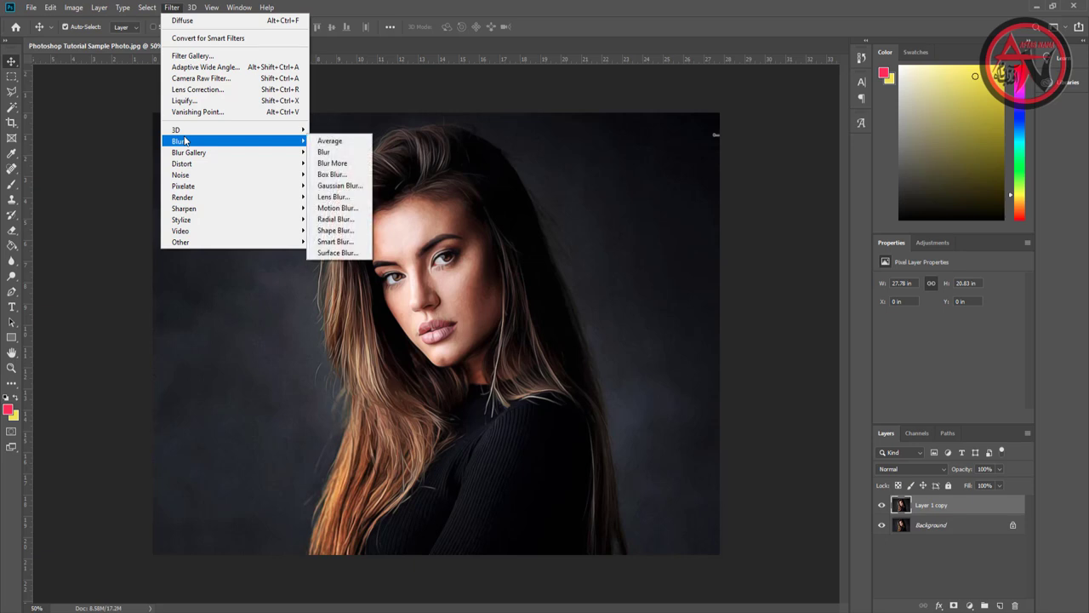
{"action": "mouse_move", "coordinate": [222, 219]}
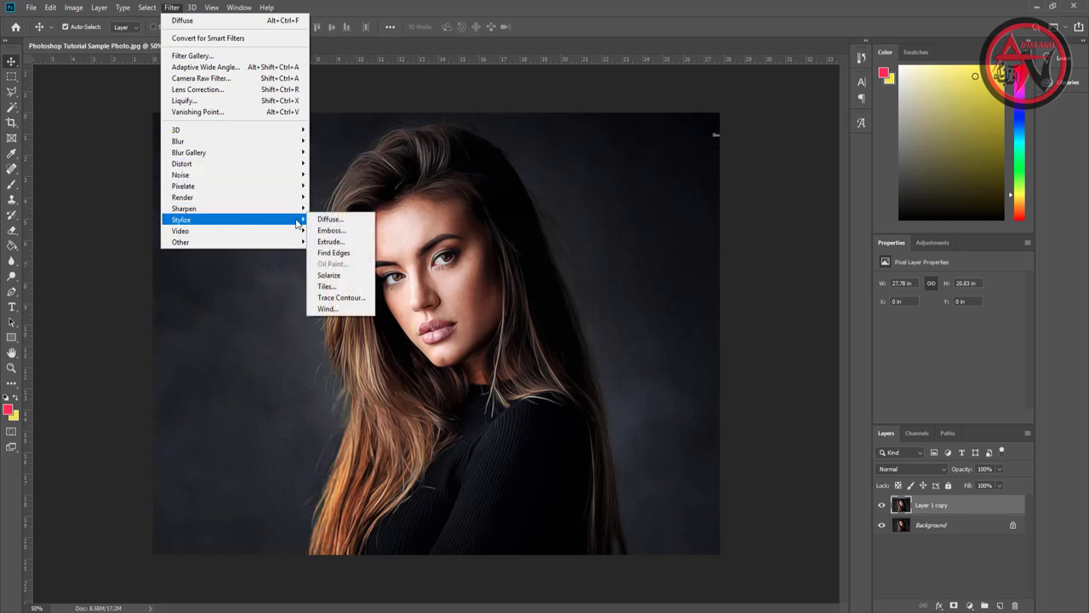
{"action": "left_click", "coordinate": [329, 219]}
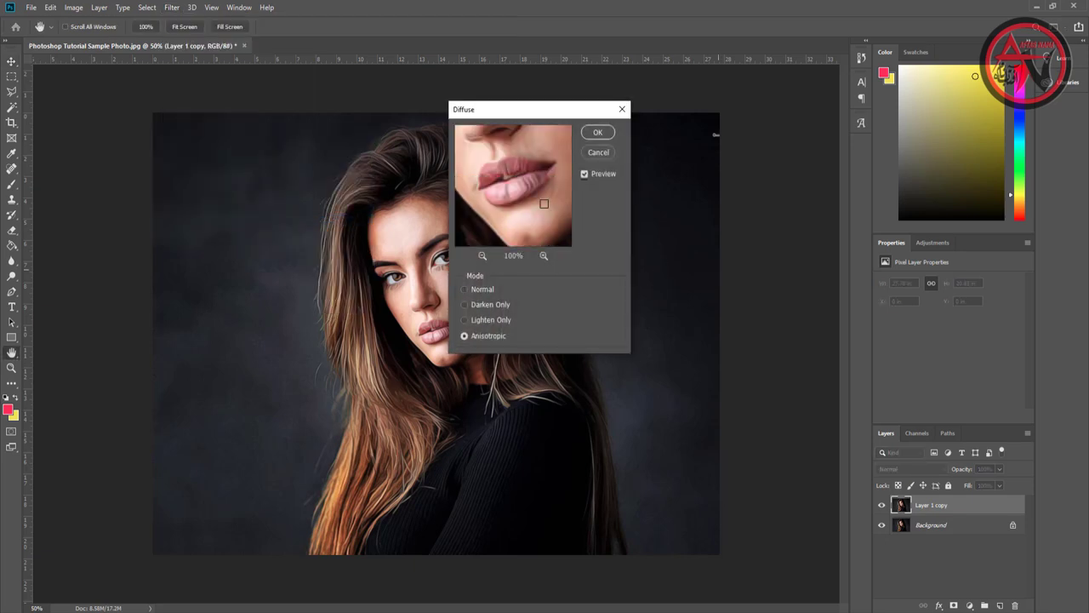
{"action": "left_click", "coordinate": [597, 132]}
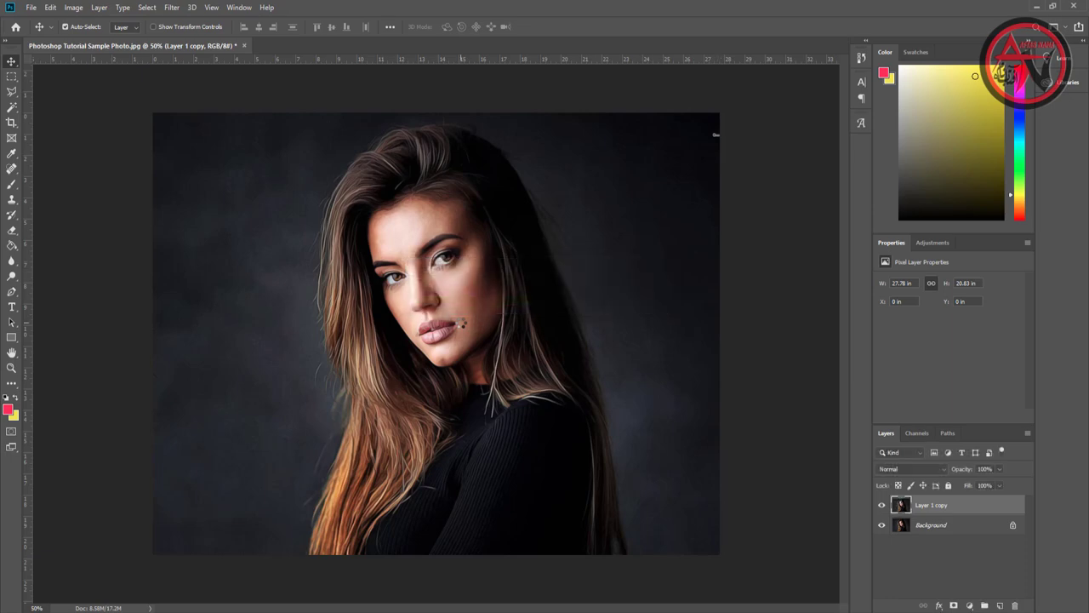
{"action": "scroll", "coordinate": [461, 323], "scroll_direction": "up", "scroll_amount": 1}
{"action": "scroll", "coordinate": [462, 322], "scroll_direction": "up", "scroll_amount": 1}
{"action": "scroll", "coordinate": [461, 323], "scroll_direction": "up", "scroll_amount": 1}
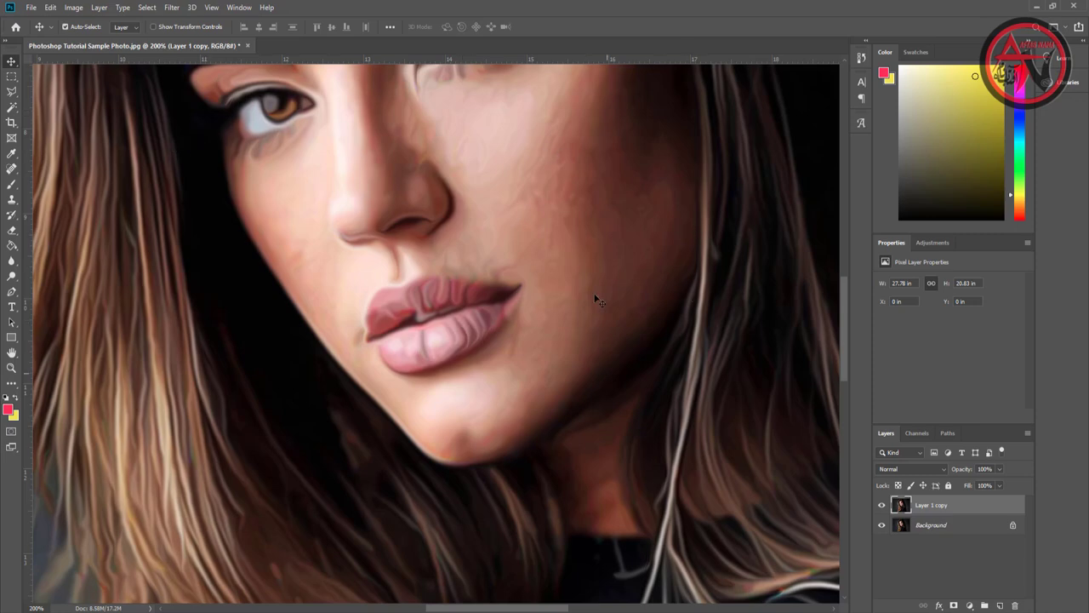
{"action": "scroll", "coordinate": [374, 210], "scroll_direction": "down", "scroll_amount": 2}
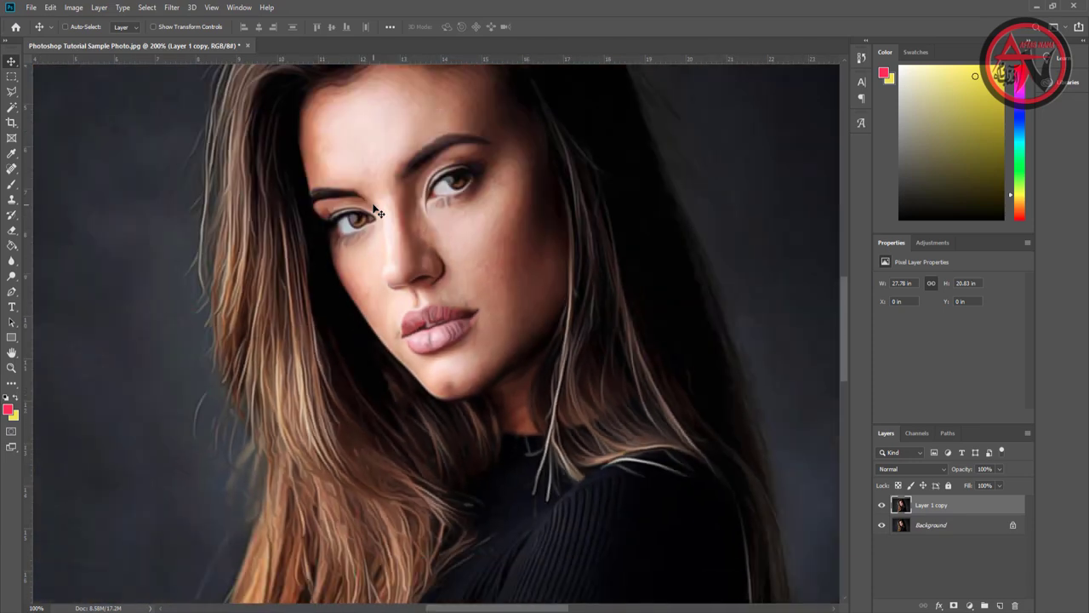
{"action": "scroll", "coordinate": [374, 210], "scroll_direction": "down", "scroll_amount": 1}
{"action": "scroll", "coordinate": [374, 210], "scroll_direction": "down", "scroll_amount": 1}
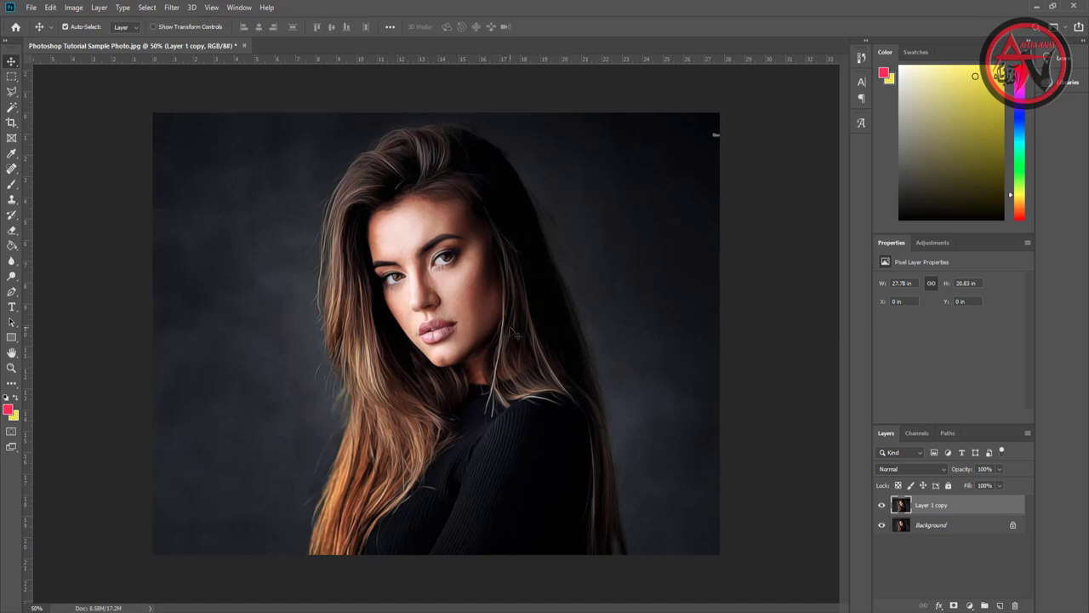
- Apply Reduce Noise to Layer 1 copy at Strength 10, with Preserve and Sharpen Details at 0%
{"action": "left_click", "coordinate": [173, 7]}
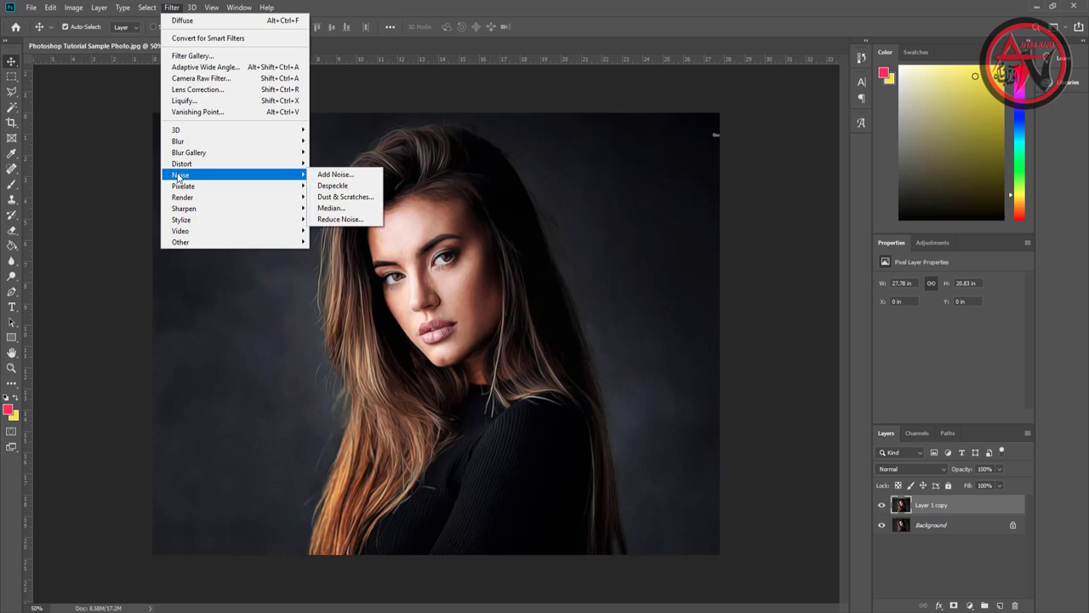
{"action": "mouse_move", "coordinate": [181, 175]}
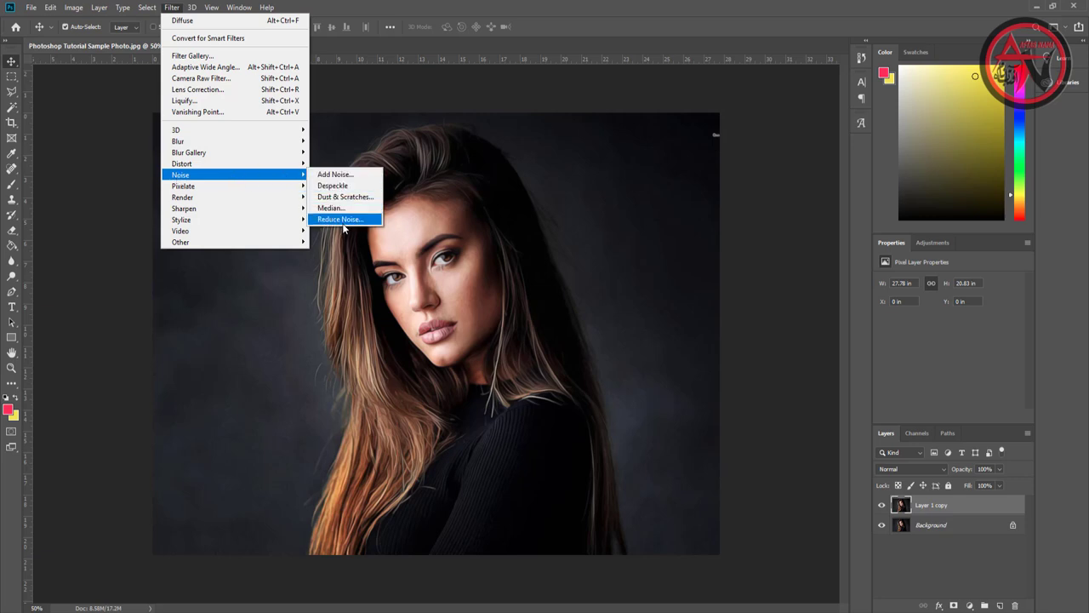
{"action": "left_click", "coordinate": [340, 220]}
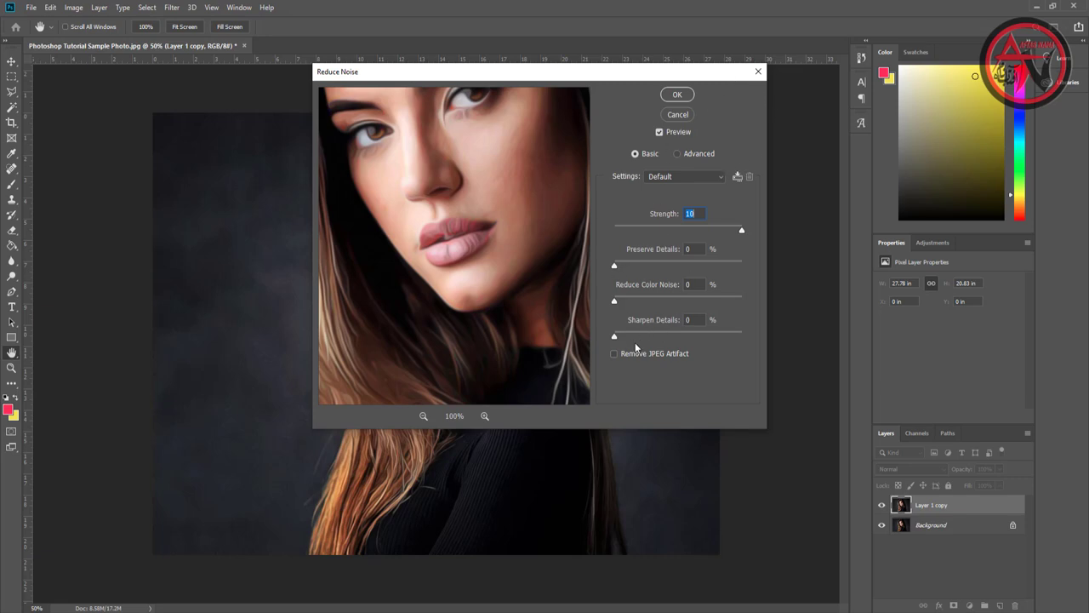
{"action": "left_click", "coordinate": [676, 96]}
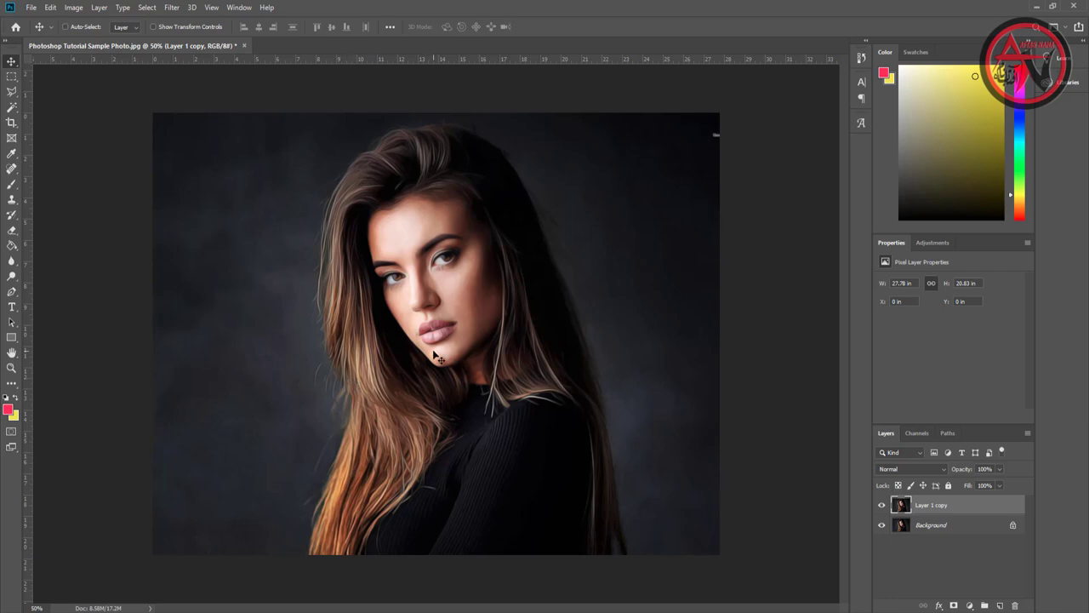
{"action": "scroll", "coordinate": [434, 357], "scroll_direction": "up", "scroll_amount": 2}
{"action": "scroll", "coordinate": [433, 357], "scroll_direction": "up", "scroll_amount": 2}
{"action": "scroll", "coordinate": [434, 357], "scroll_direction": "up", "scroll_amount": 1}
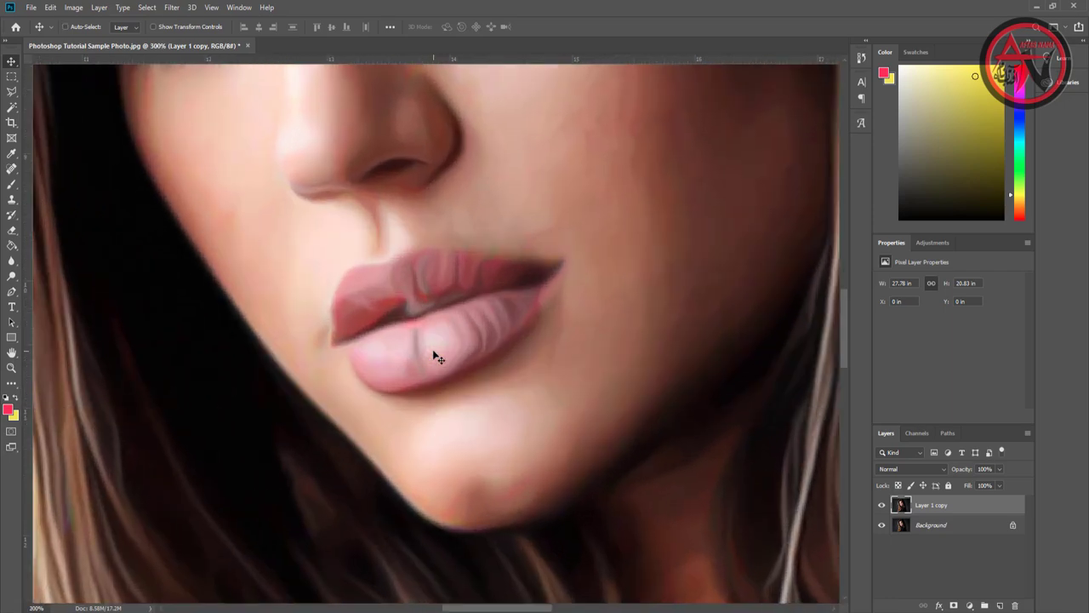
{"action": "scroll", "coordinate": [434, 358], "scroll_direction": "down", "scroll_amount": 1}
{"action": "scroll", "coordinate": [434, 358], "scroll_direction": "down", "scroll_amount": 1}
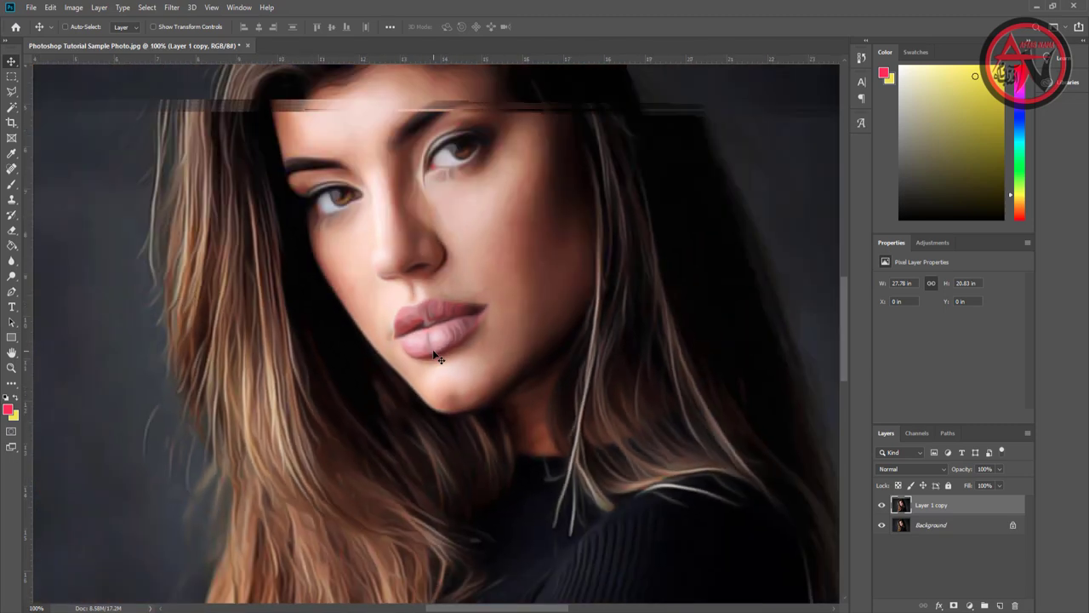
{"action": "scroll", "coordinate": [434, 357], "scroll_direction": "down", "scroll_amount": 1}
{"action": "scroll", "coordinate": [434, 358], "scroll_direction": "down", "scroll_amount": 2}
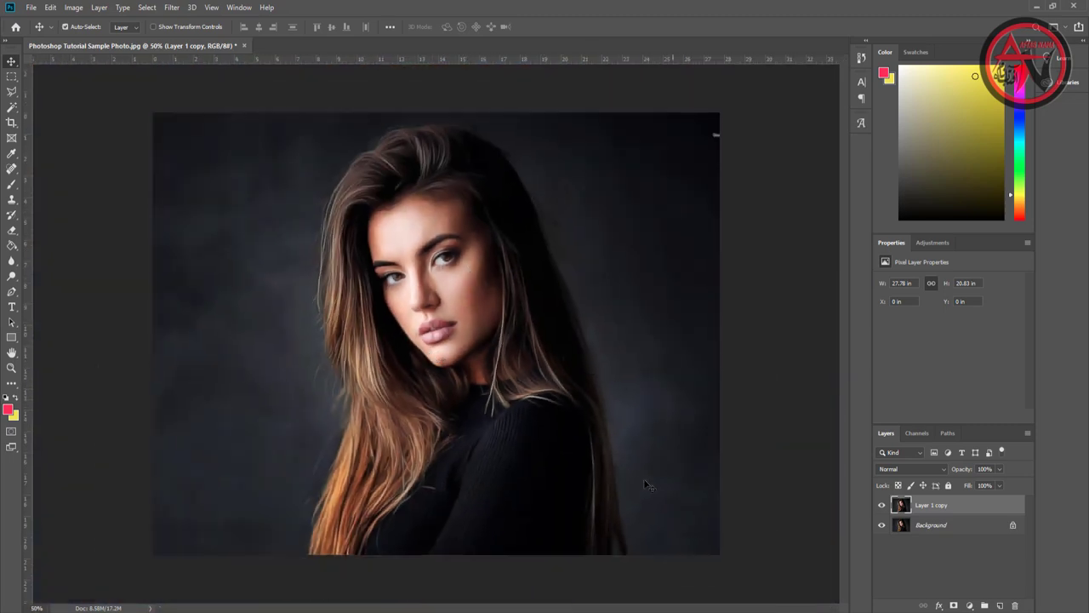
- Apply Unsharp Mask to Layer 1 copy at Amount 100%, Radius 2.0 pixels, Threshold 0
{"action": "left_click", "coordinate": [171, 7]}
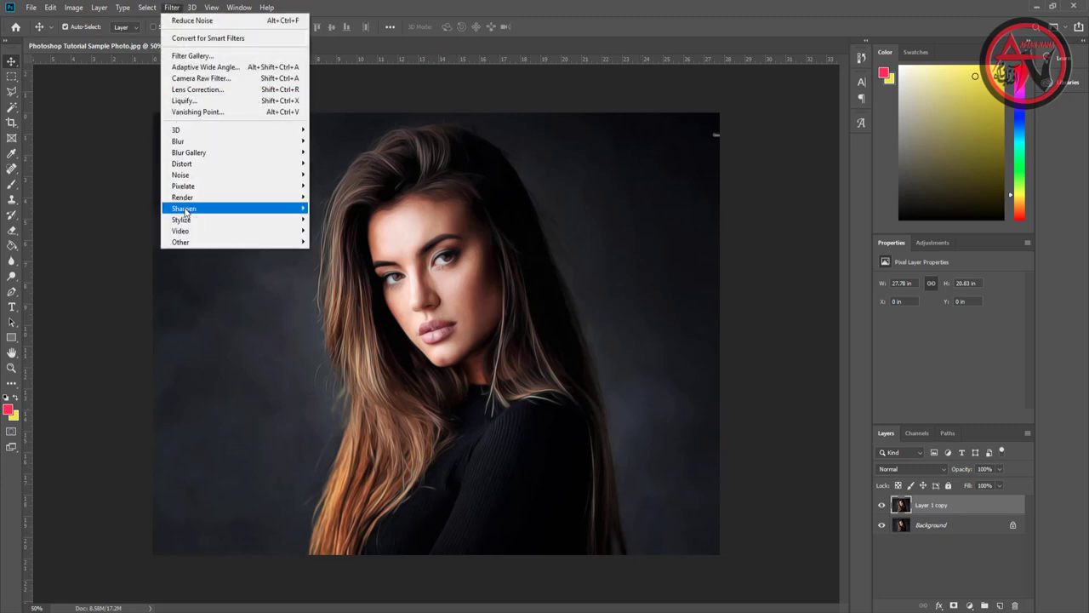
{"action": "mouse_move", "coordinate": [221, 209]}
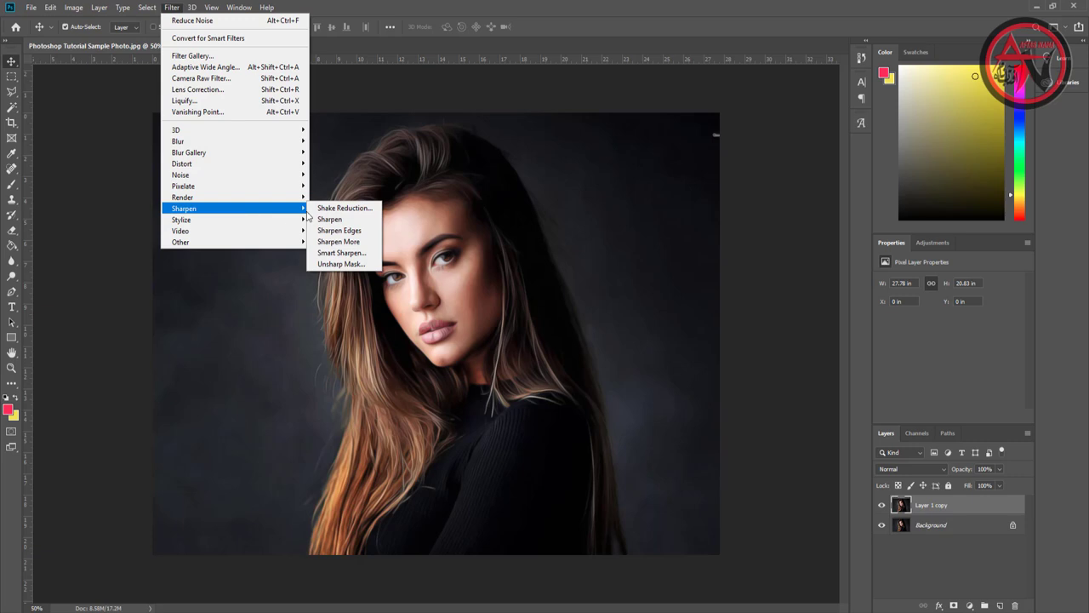
{"action": "left_click", "coordinate": [345, 265]}
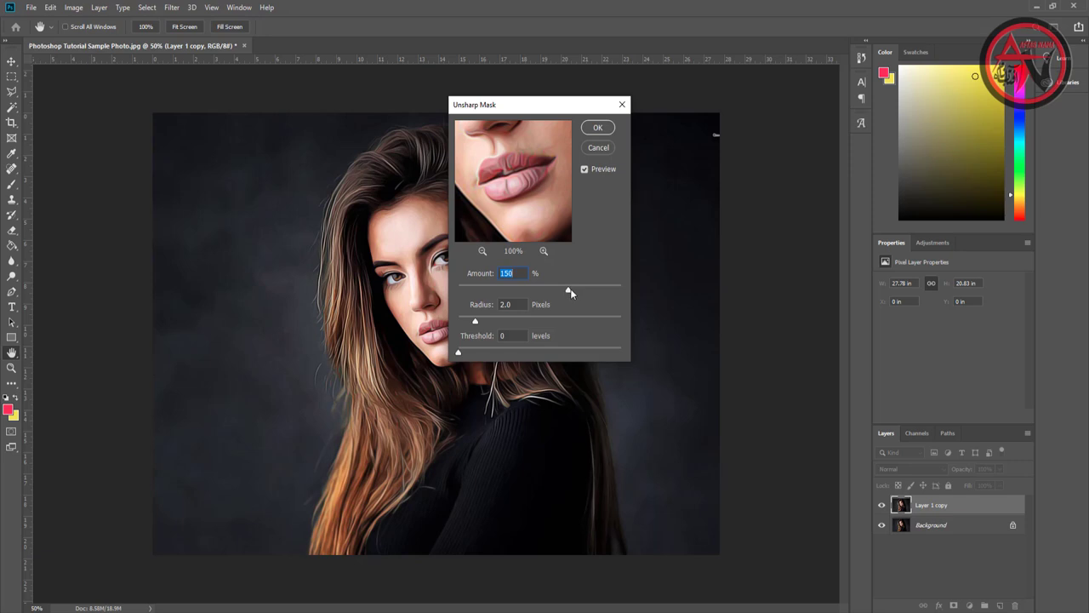
{"action": "left_click_drag", "start_coordinate": [569, 292], "coordinate": [541, 291]}
{"action": "type", "text": "100"}
{"action": "left_click_drag", "start_coordinate": [539, 170], "coordinate": [536, 232]}
{"action": "left_click_drag", "start_coordinate": [528, 140], "coordinate": [513, 224]}
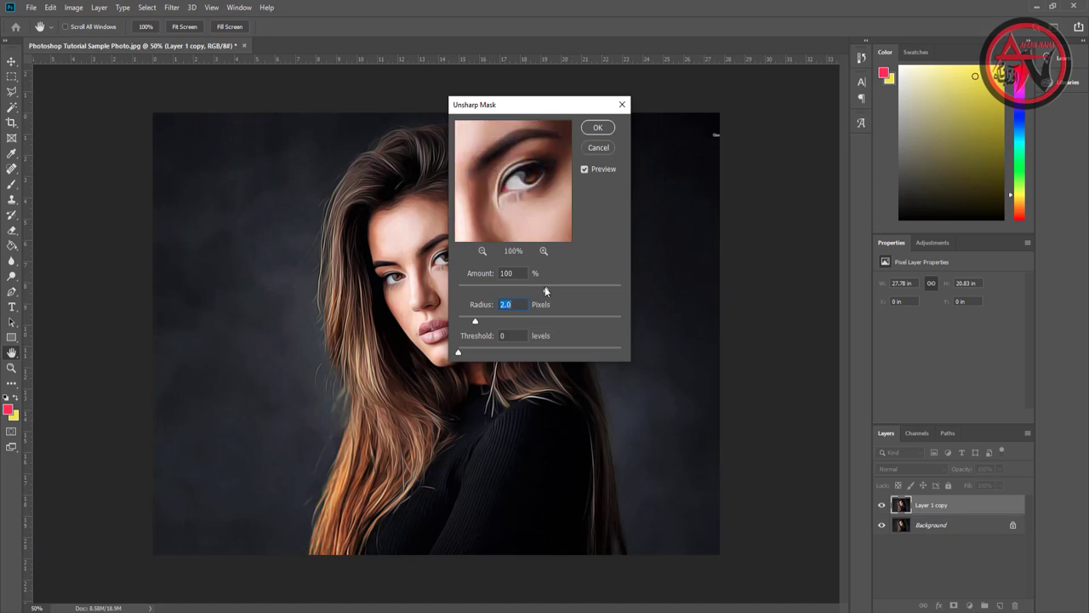
{"action": "mouse_move", "coordinate": [545, 289]}
{"action": "left_mouse_down"}
{"action": "mouse_move", "coordinate": [613, 291]}
{"action": "mouse_move", "coordinate": [546, 292]}
{"action": "left_mouse_up"}
{"action": "type", "text": "1"}
{"action": "left_click", "coordinate": [597, 128]}
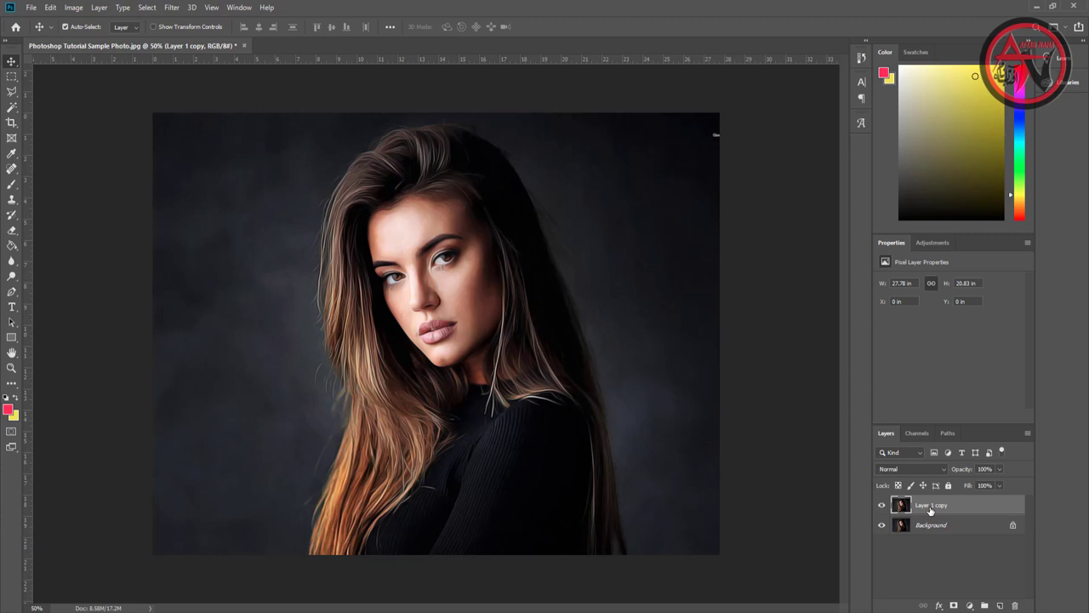
- Rename Layer 1 copy to 'Oil Paint', then duplicate it with Ctrl+J into 'Oil Paint copy'
{"action": "double_click", "coordinate": [930, 505]}
{"action": "type", "text": "Oil Paint"}
{"action": "key", "text": "Return"}
{"action": "key", "text": "ctrl+j"}
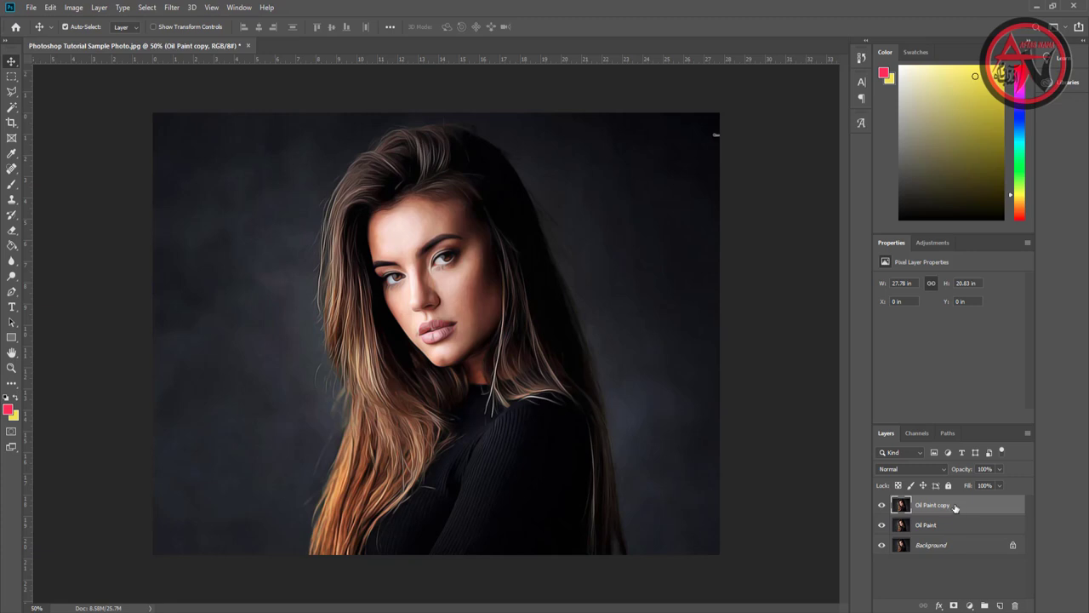
- Apply a High Pass filter at radius 2.0 to the Oil Paint copy layer
{"action": "left_click", "coordinate": [171, 8]}
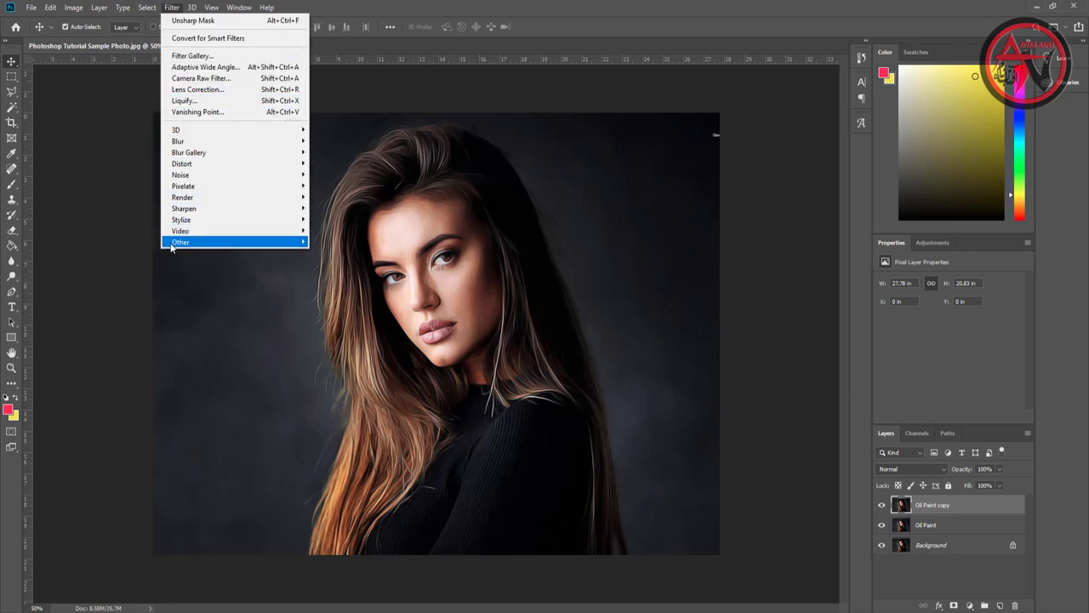
{"action": "mouse_move", "coordinate": [180, 241]}
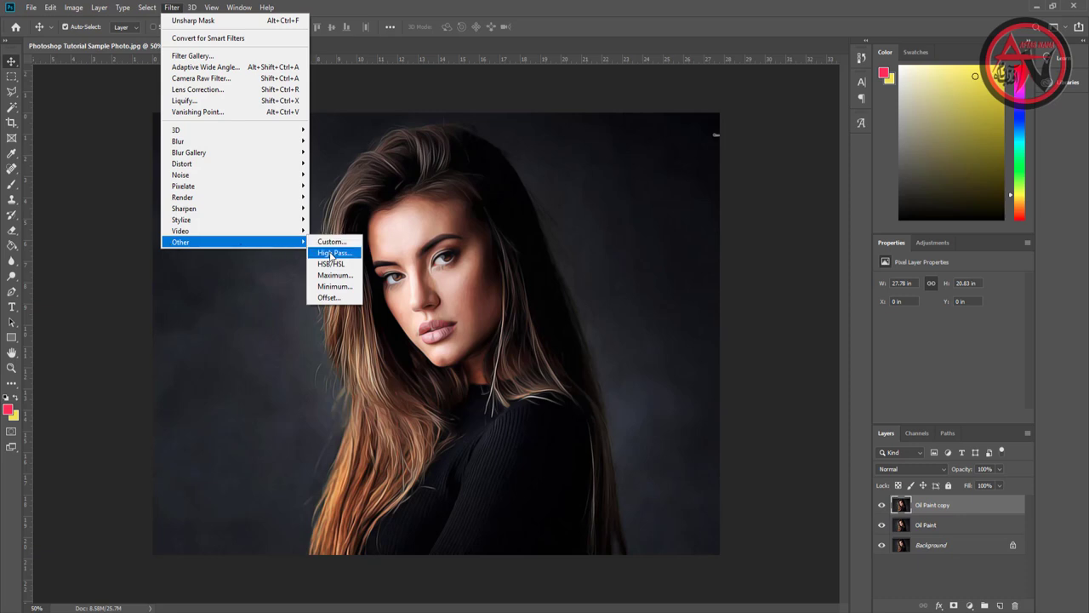
{"action": "left_click", "coordinate": [327, 254]}
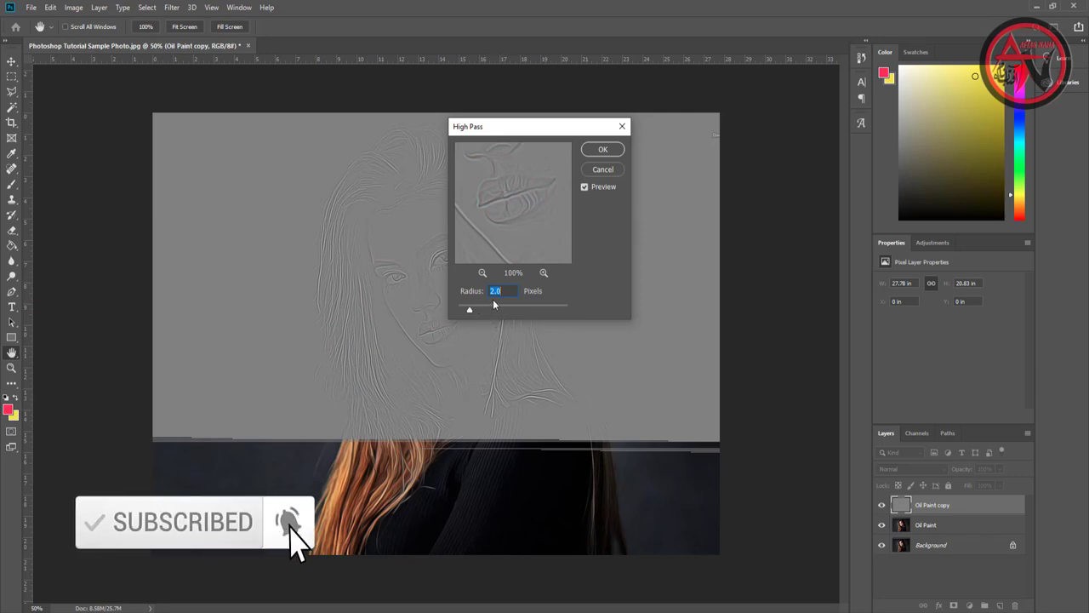
{"action": "left_click", "coordinate": [593, 153]}
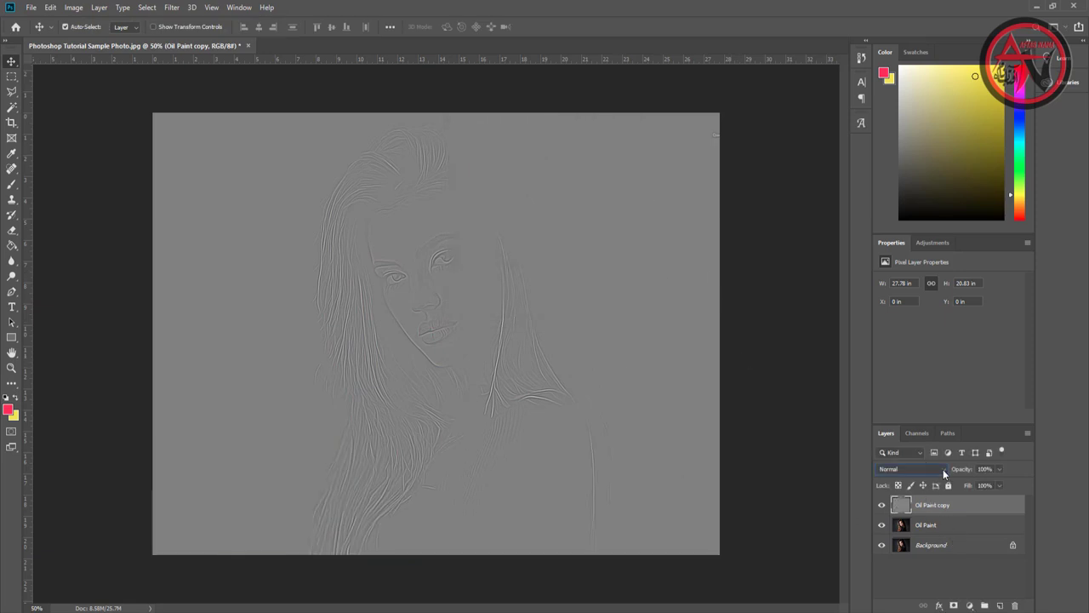
- Set the high-pass layer's blend mode to Overlay and rename it 'Details'
{"action": "left_click", "coordinate": [943, 470]}
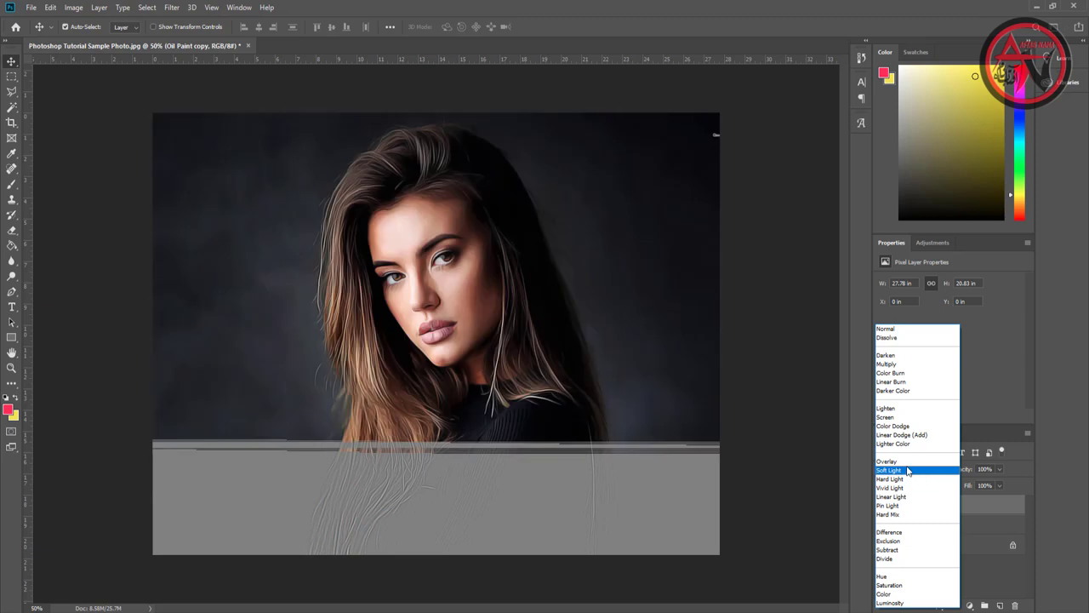
{"action": "left_click", "coordinate": [893, 462]}
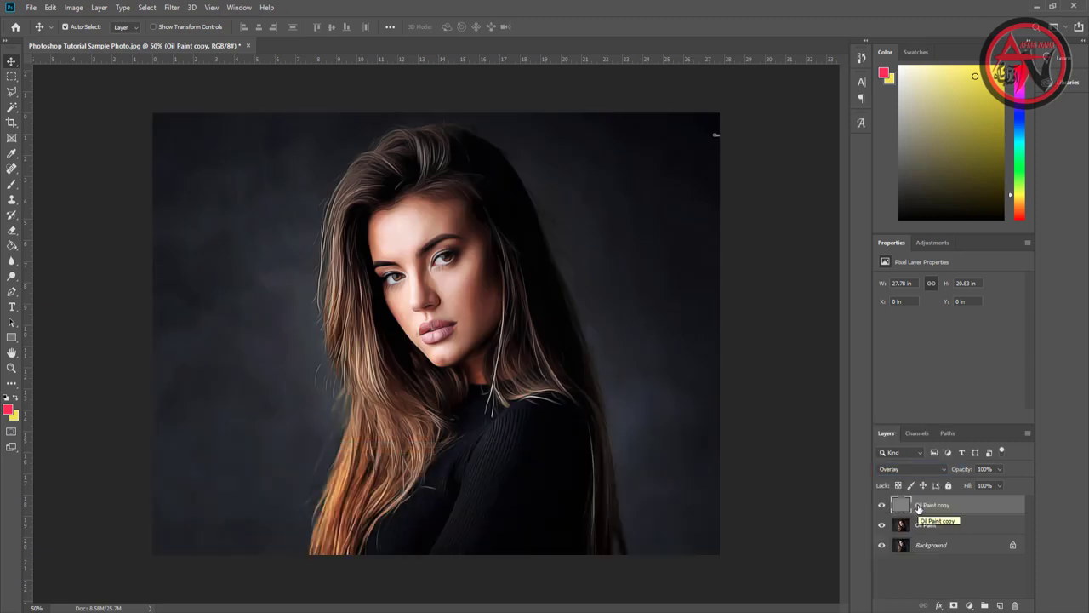
{"action": "double_click", "coordinate": [932, 504]}
{"action": "type", "text": "Details"}
{"action": "left_click", "coordinate": [995, 507]}
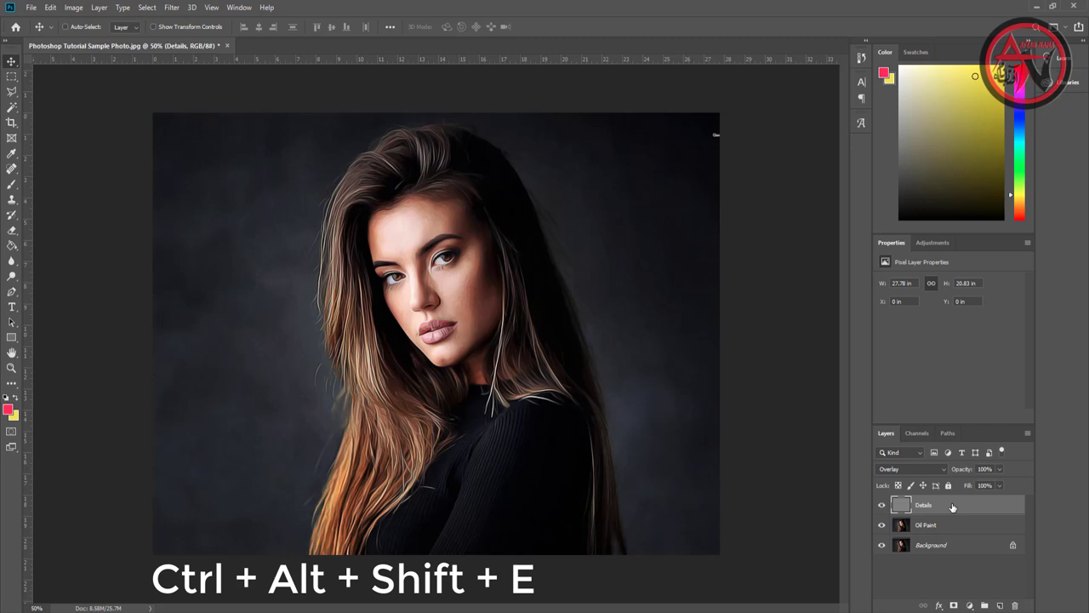
- Stamp all visible layers into a new merged layer named 'Tone'
{"action": "key", "text": "ctrl+alt+shift+e"}
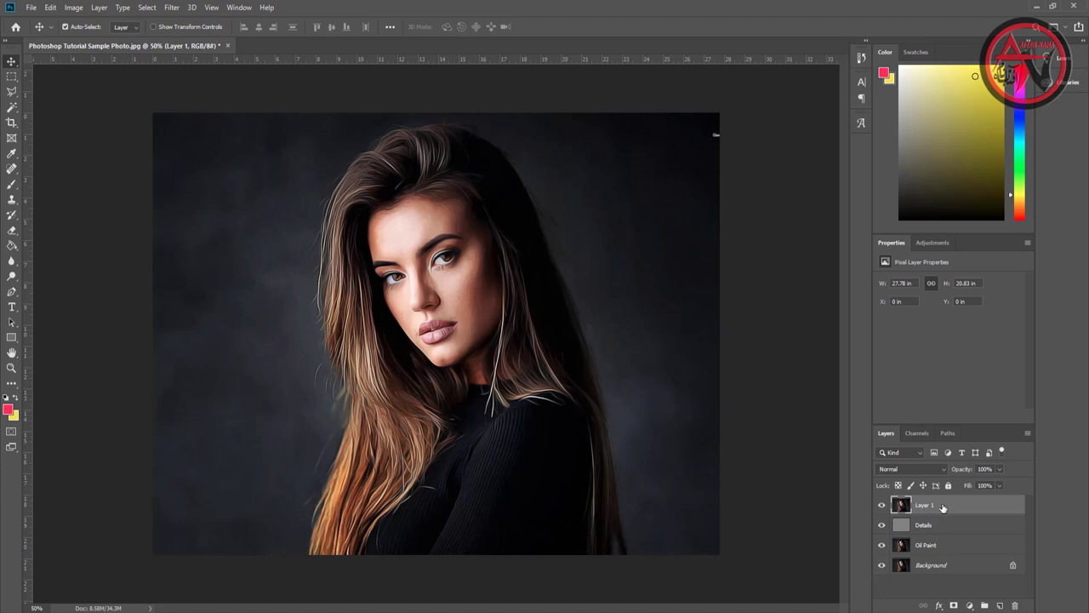
{"action": "double_click", "coordinate": [923, 506]}
{"action": "type", "text": "Tone"}
{"action": "key", "text": "Return"}
- Apply Auto Tone to the Tone layer and lower its opacity to 27%
{"action": "left_click", "coordinate": [72, 8]}
{"action": "mouse_move", "coordinate": [91, 39]}
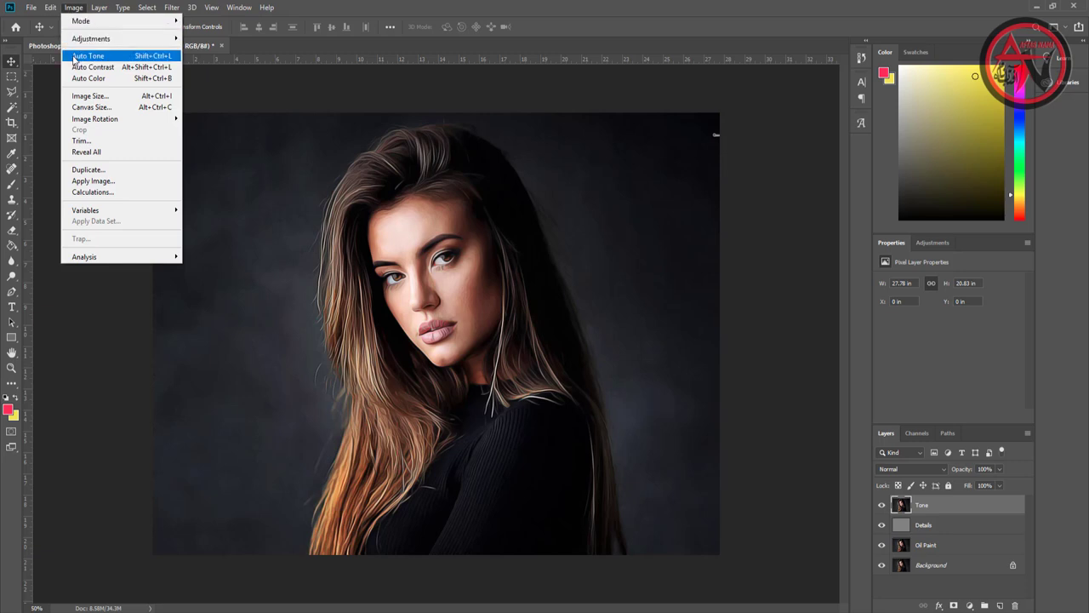
{"action": "left_click", "coordinate": [75, 58]}
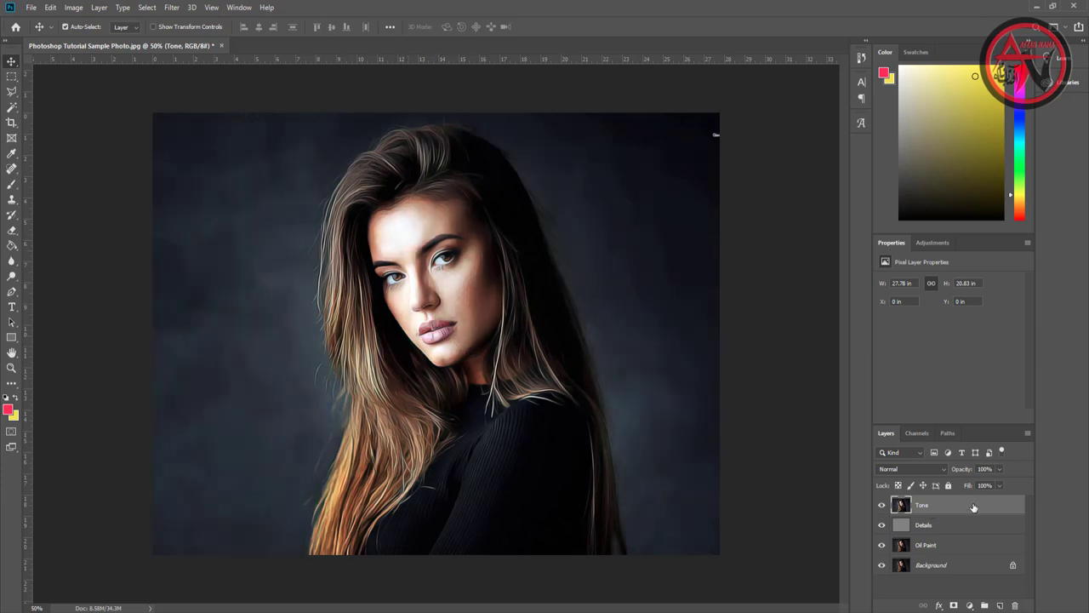
{"action": "left_click", "coordinate": [1000, 469]}
{"action": "left_click_drag", "start_coordinate": [975, 487], "coordinate": [963, 488]}
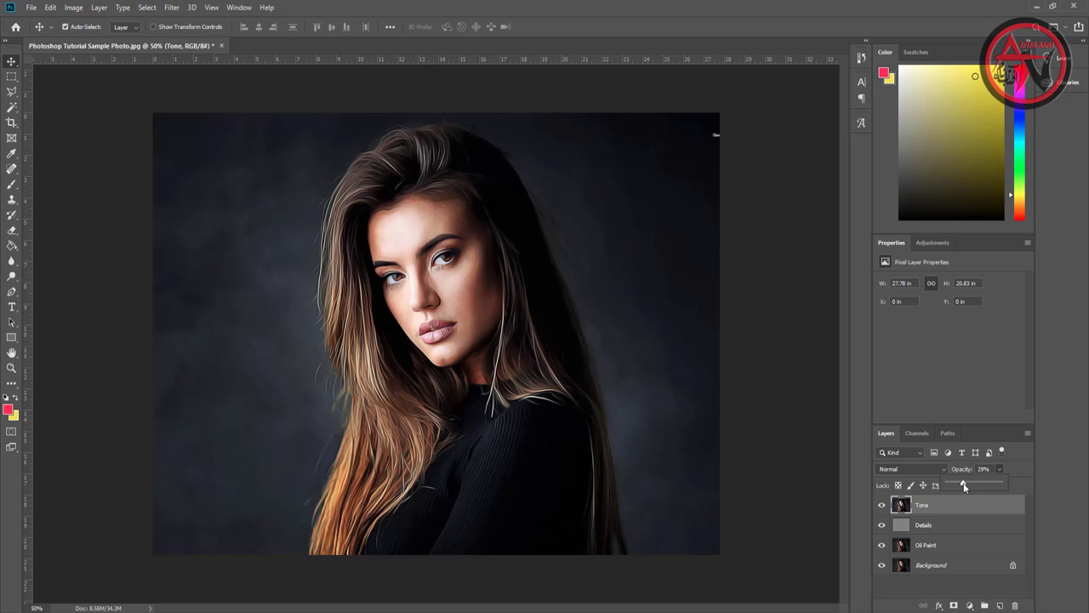
{"action": "left_click_drag", "start_coordinate": [964, 487], "coordinate": [965, 487]}
{"action": "left_click", "coordinate": [839, 460]}
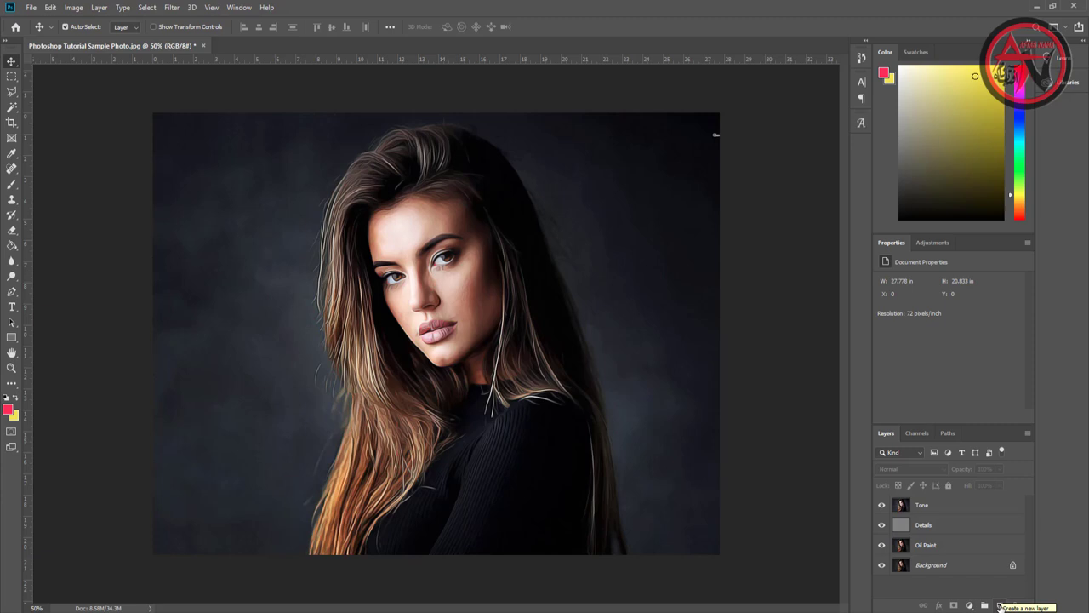
- Add a new layer named 'Color' and brush magenta #cd32ee over the portrait's right side
{"action": "left_click", "coordinate": [1000, 605]}
{"action": "type", "text": "Color"}
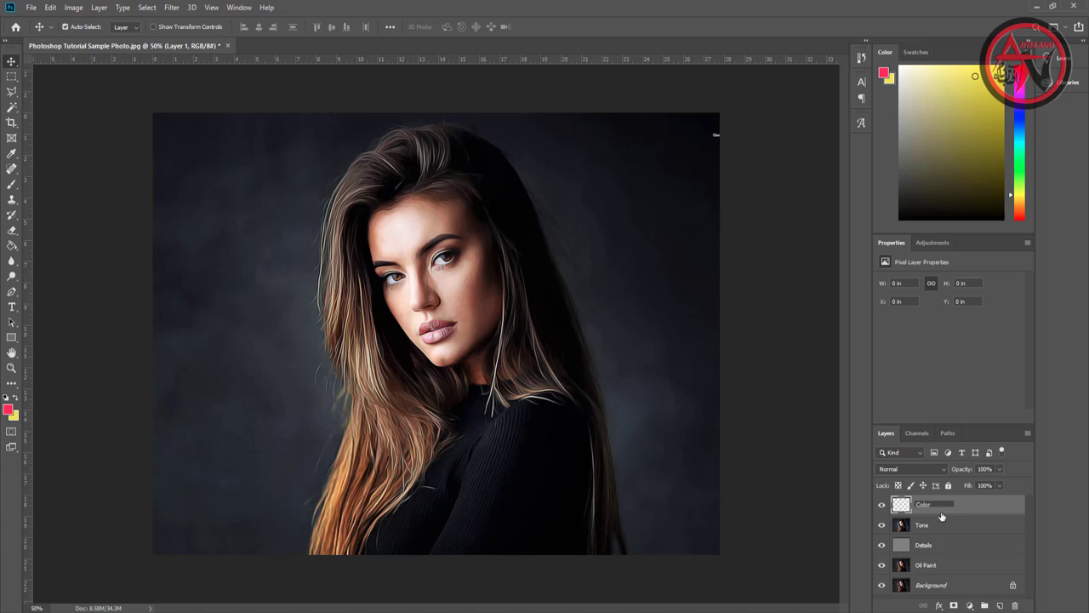
{"action": "key", "text": "Return"}
{"action": "left_click", "coordinate": [10, 187]}
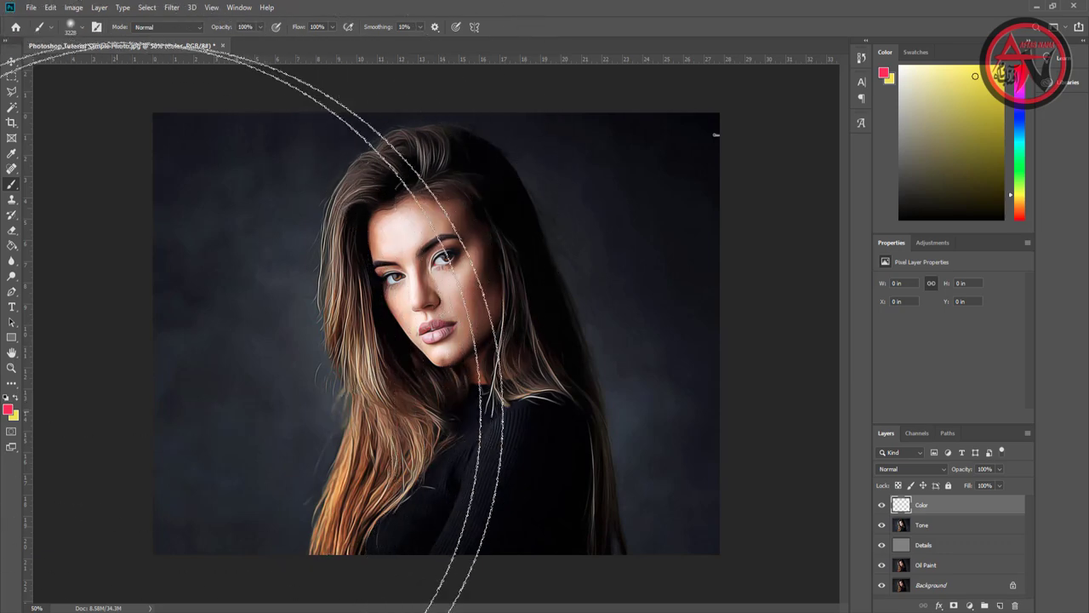
{"action": "left_click", "coordinate": [8, 411]}
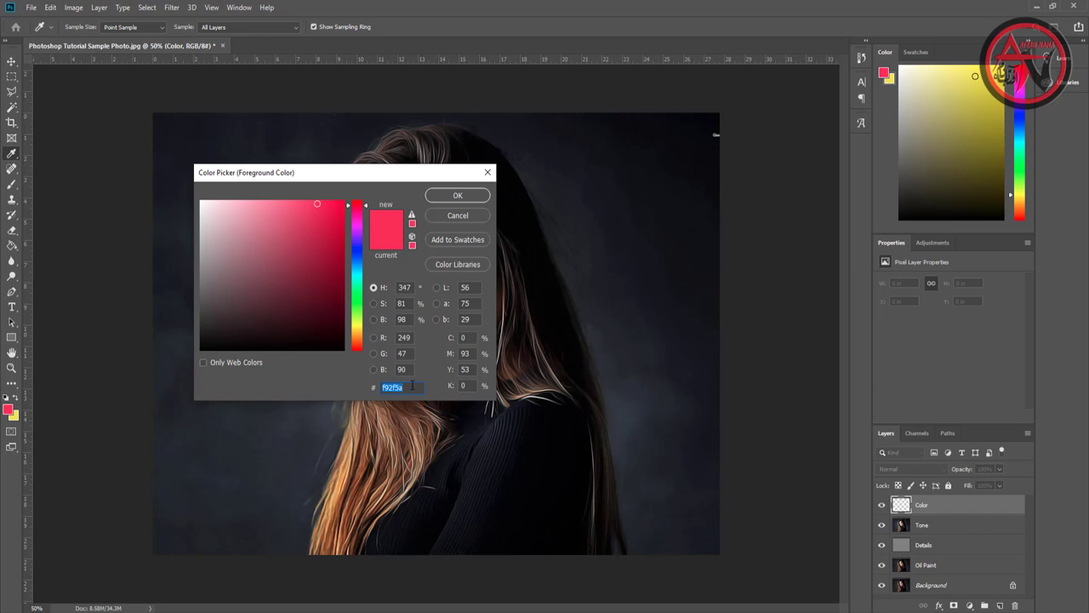
{"action": "type", "text": "cd32"}
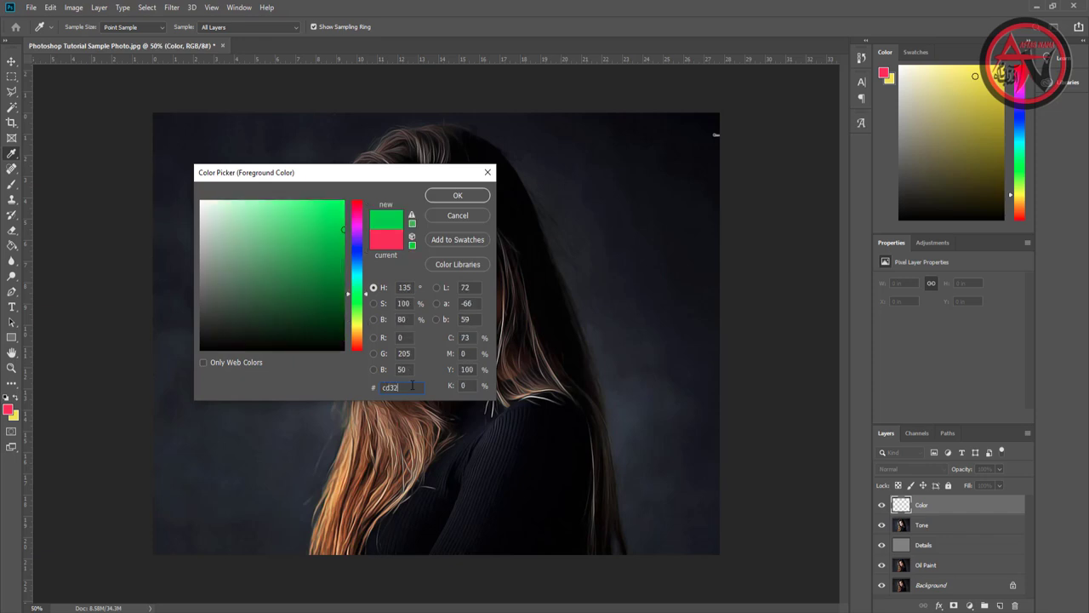
{"action": "type", "text": "ee"}
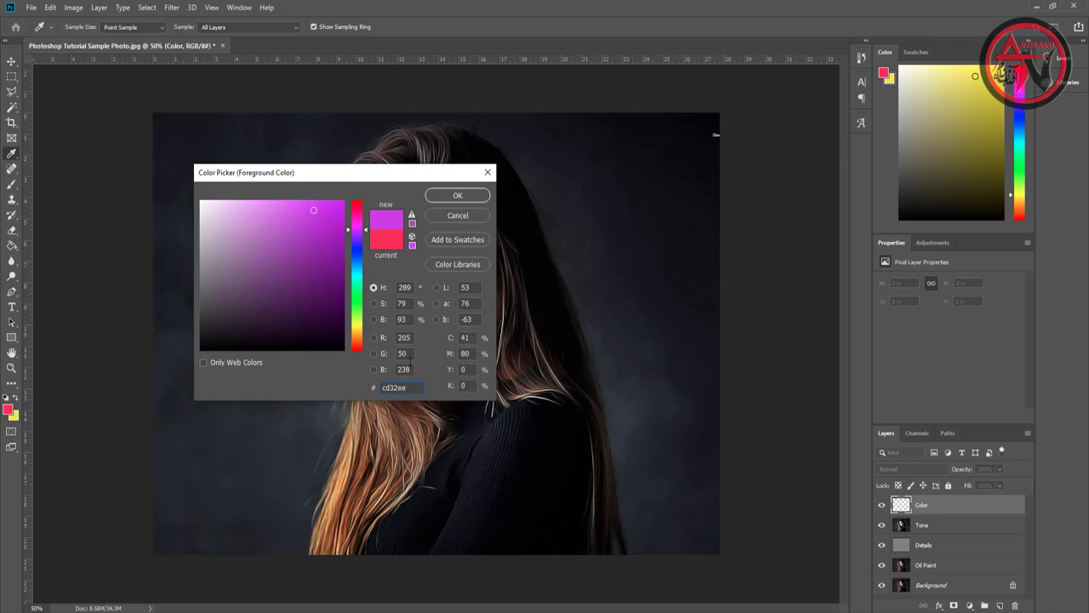
{"action": "left_click", "coordinate": [459, 196]}
{"action": "key", "text": "b"}
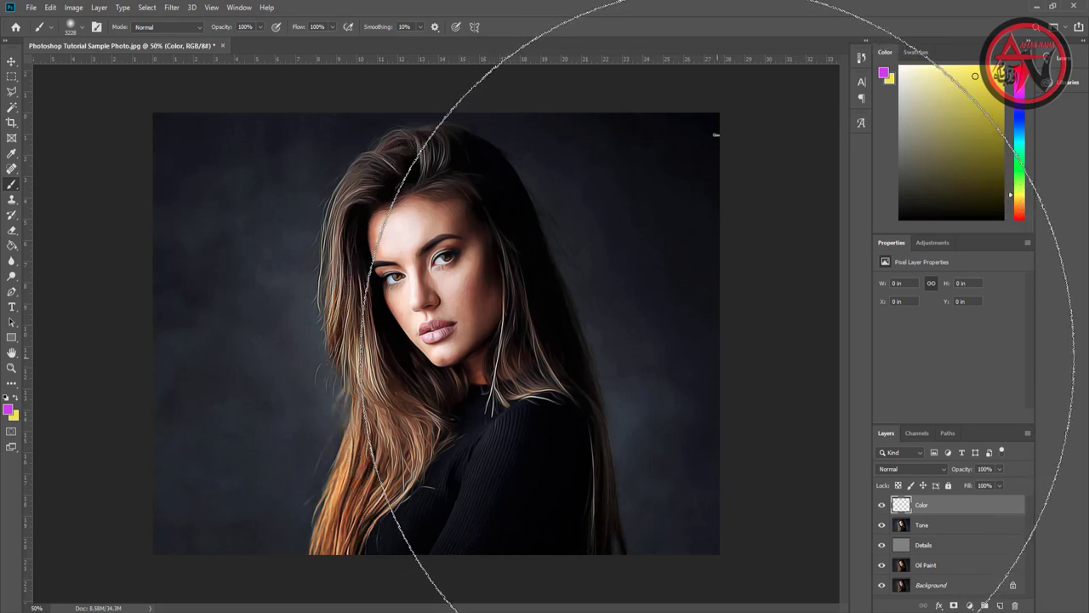
{"action": "left_click", "coordinate": [719, 327]}
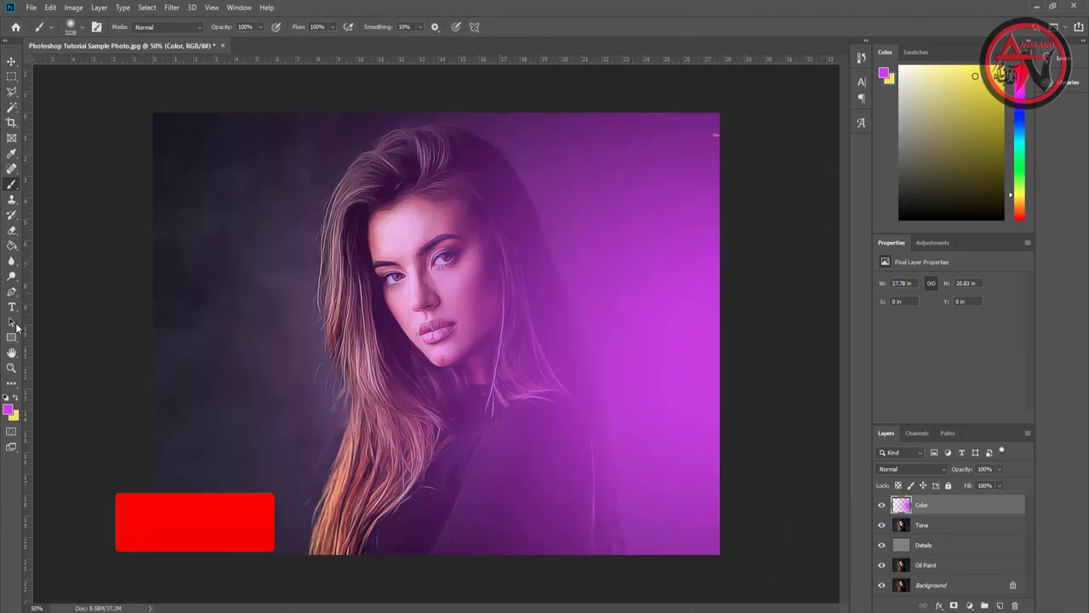
- Brush pinkish red #f92f5a over the left side of the portrait
{"action": "left_click", "coordinate": [9, 411]}
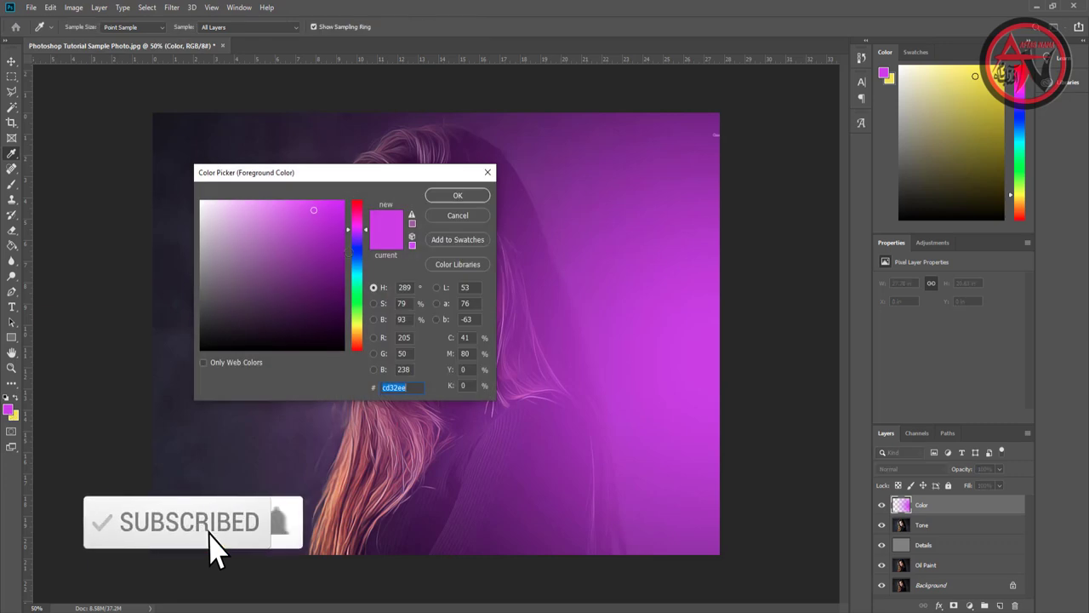
{"action": "type", "text": "f92f5a"}
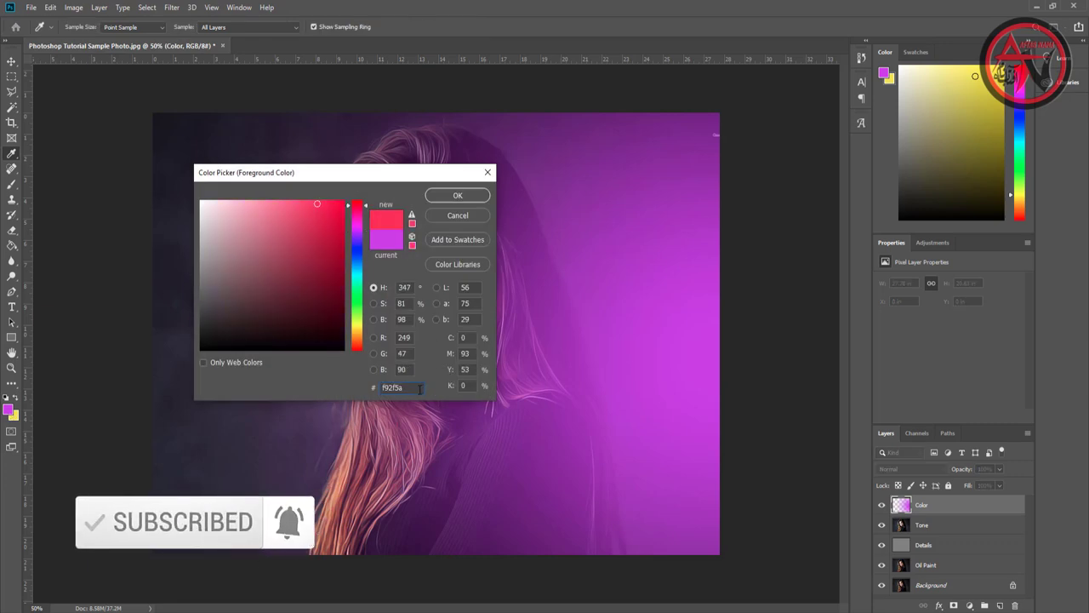
{"action": "left_click", "coordinate": [458, 196]}
{"action": "key", "text": "b"}
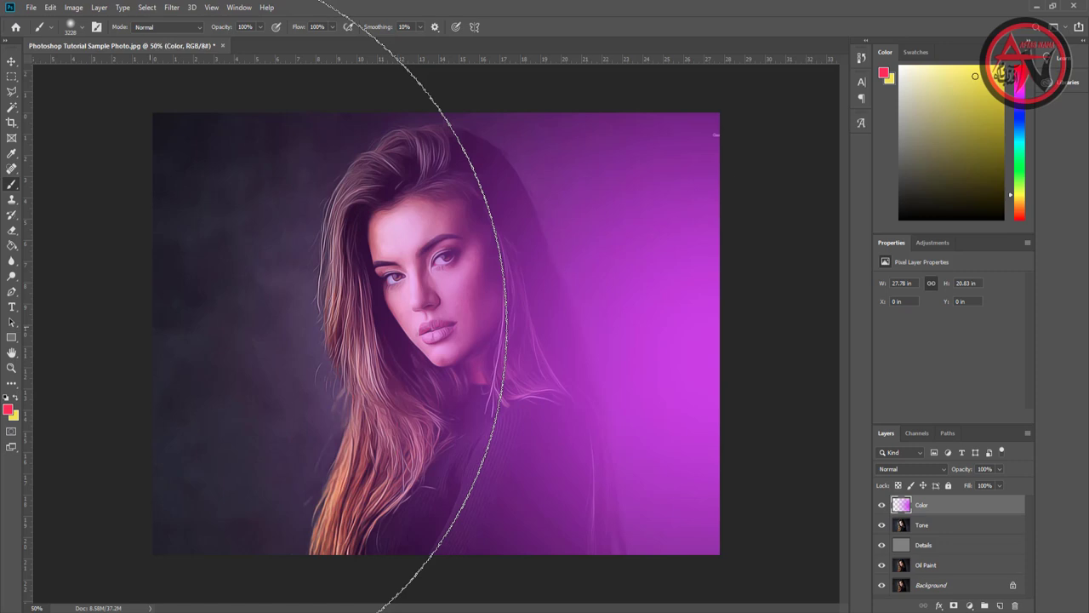
{"action": "left_click", "coordinate": [159, 306]}
{"action": "key", "text": "v"}
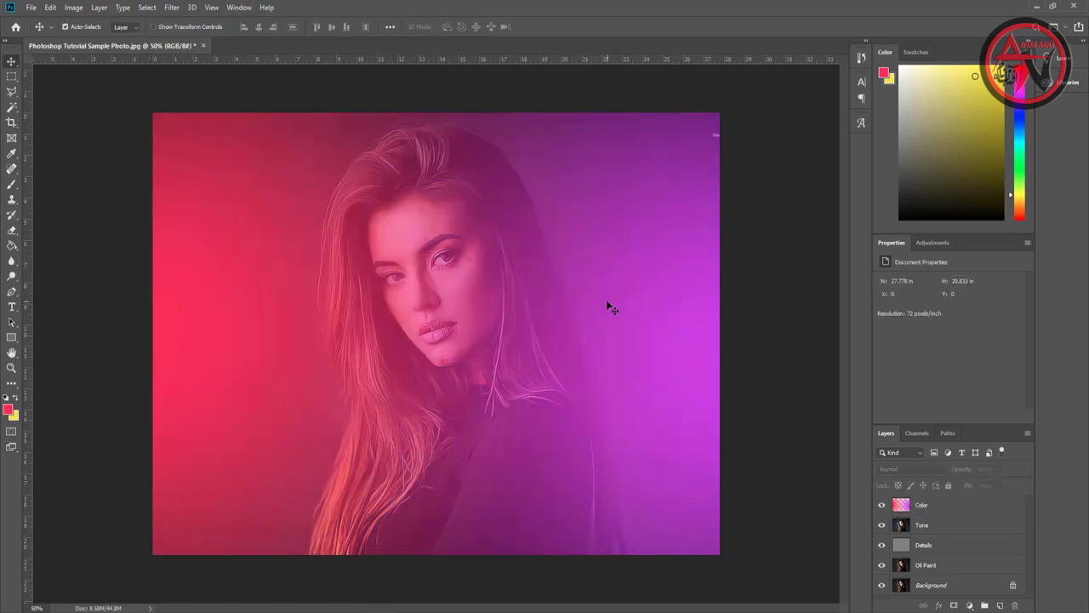
- Set the Color layer to Overlay blending and fade its opacity to 50%
{"action": "left_click", "coordinate": [894, 504]}
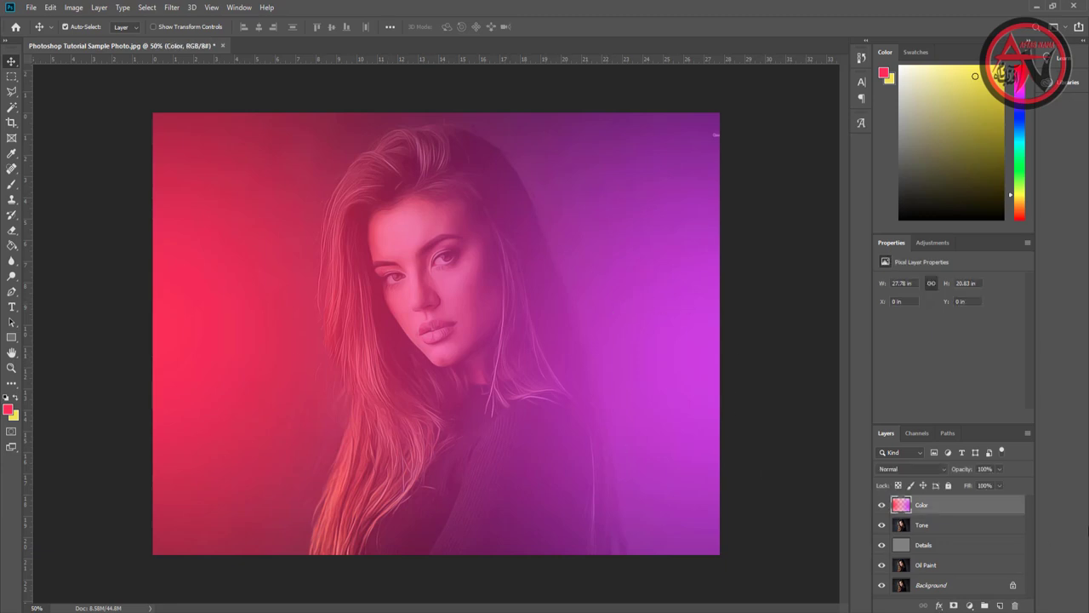
{"action": "left_click", "coordinate": [942, 469]}
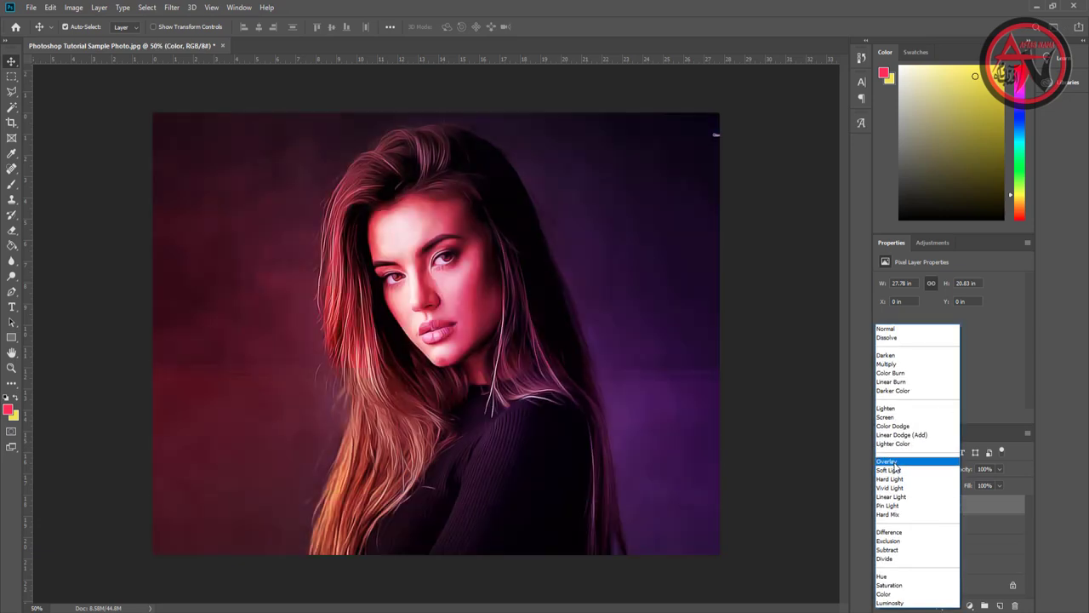
{"action": "left_click", "coordinate": [893, 461]}
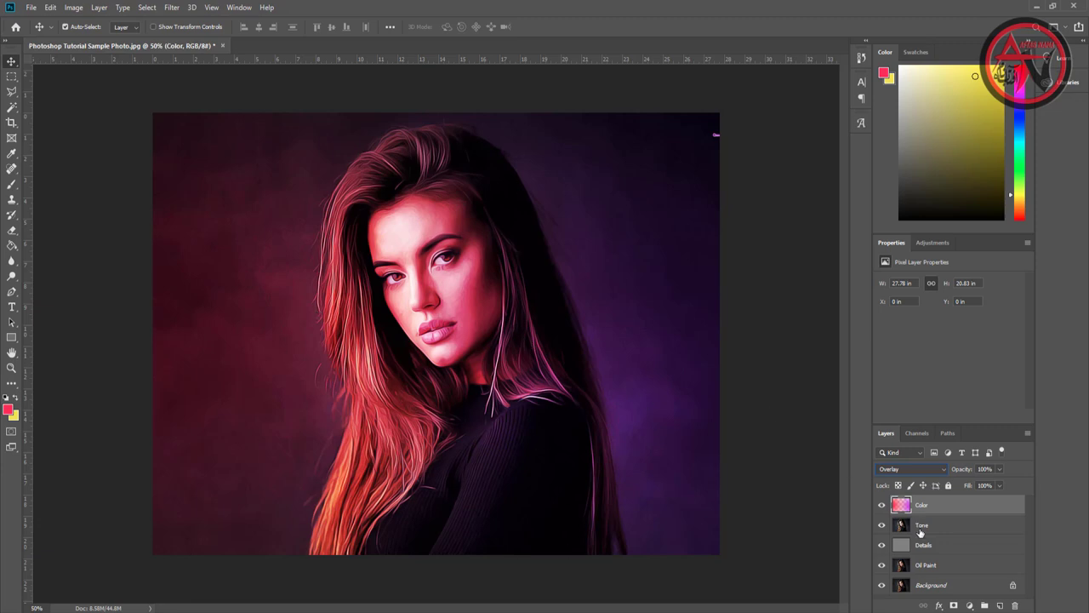
{"action": "left_click", "coordinate": [1000, 471]}
{"action": "left_click_drag", "start_coordinate": [1000, 485], "coordinate": [977, 484]}
{"action": "left_click_drag", "start_coordinate": [962, 485], "coordinate": [945, 487]}
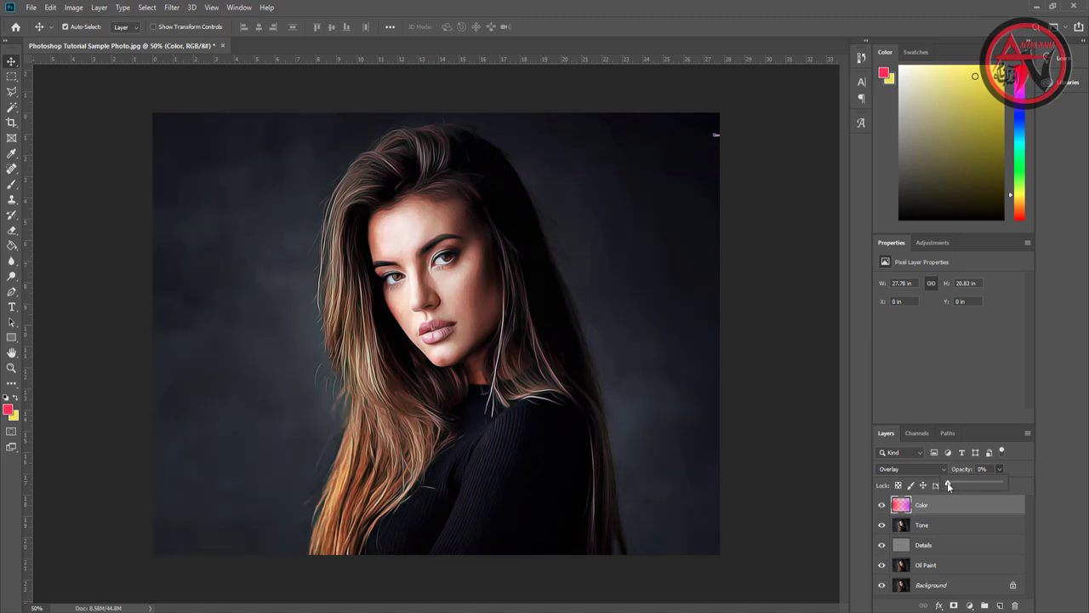
{"action": "left_click_drag", "start_coordinate": [946, 482], "coordinate": [953, 483]}
{"action": "left_click", "coordinate": [855, 475]}
{"action": "left_click", "coordinate": [797, 481]}
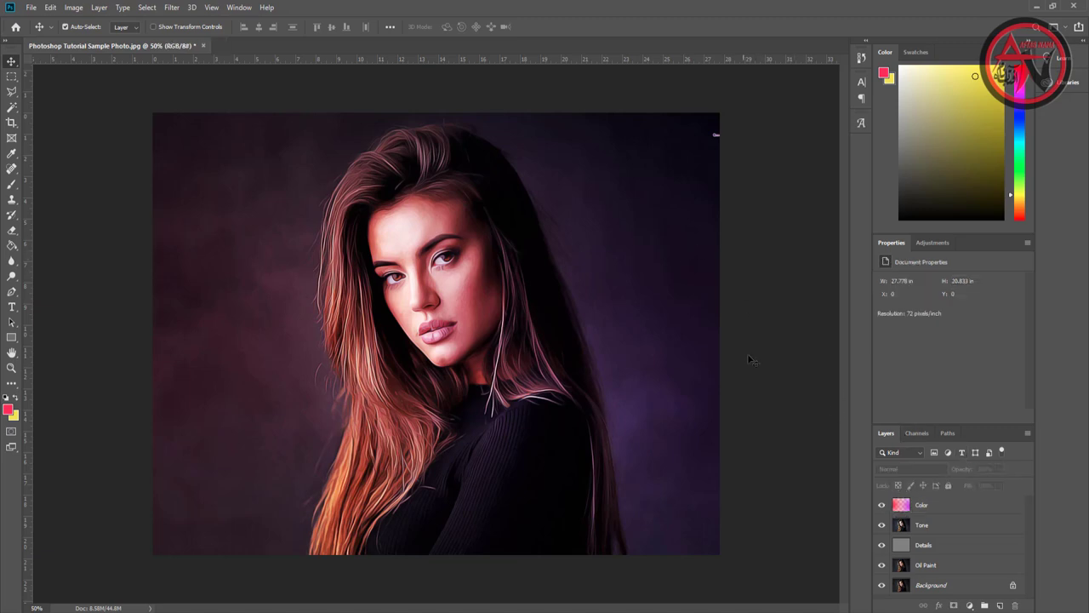
{"action": "left_click", "coordinate": [881, 565]}
{"action": "left_click", "coordinate": [882, 545]}
{"action": "left_click", "coordinate": [881, 525]}
{"action": "left_click", "coordinate": [882, 505]}
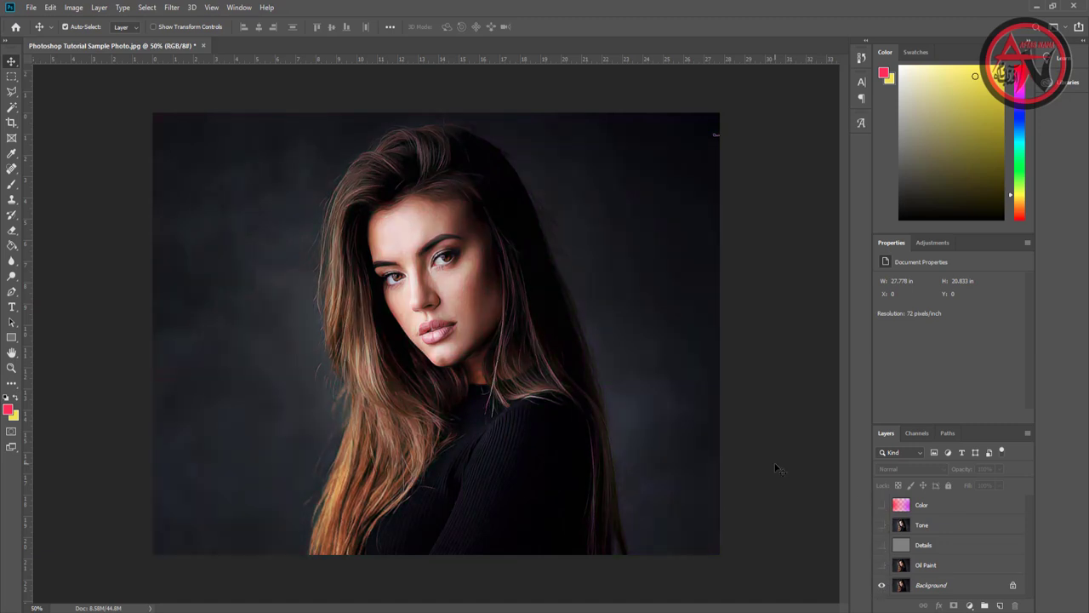
{"action": "left_click", "coordinate": [882, 565]}
{"action": "left_click", "coordinate": [882, 544]}
{"action": "left_click", "coordinate": [881, 525]}
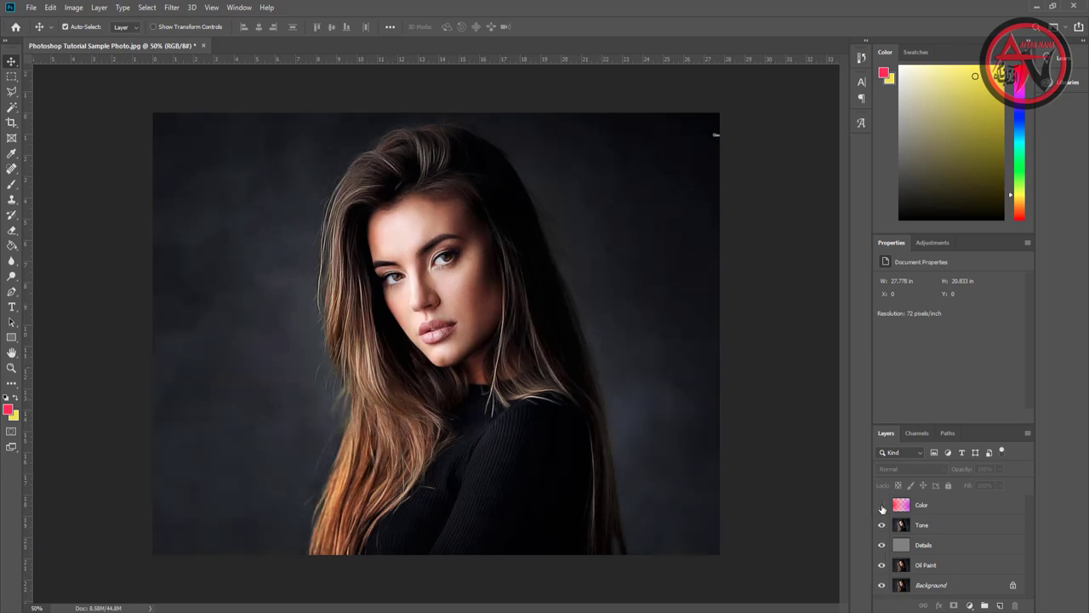
{"action": "left_click", "coordinate": [882, 505]}
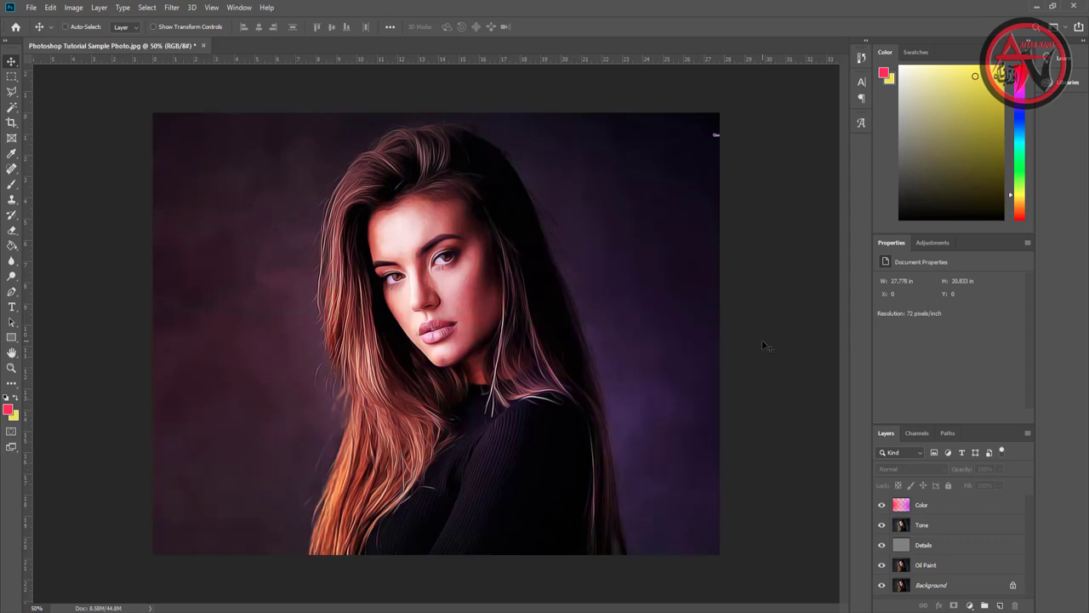
{"action": "key", "text": "ctrl+plus"}
{"action": "key", "text": "ctrl+plus"}
{"action": "key", "text": "ctrl+plus"}
{"action": "key", "text": "ctrl+plus"}
{"action": "key", "text": "ctrl+minus"}
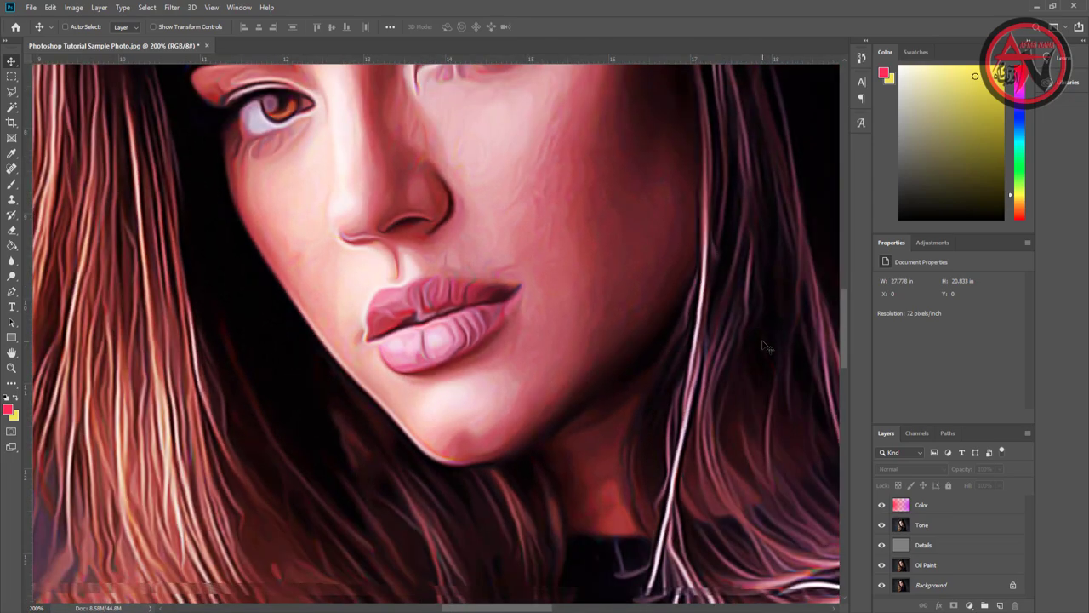
{"action": "key", "text": "ctrl+minus"}
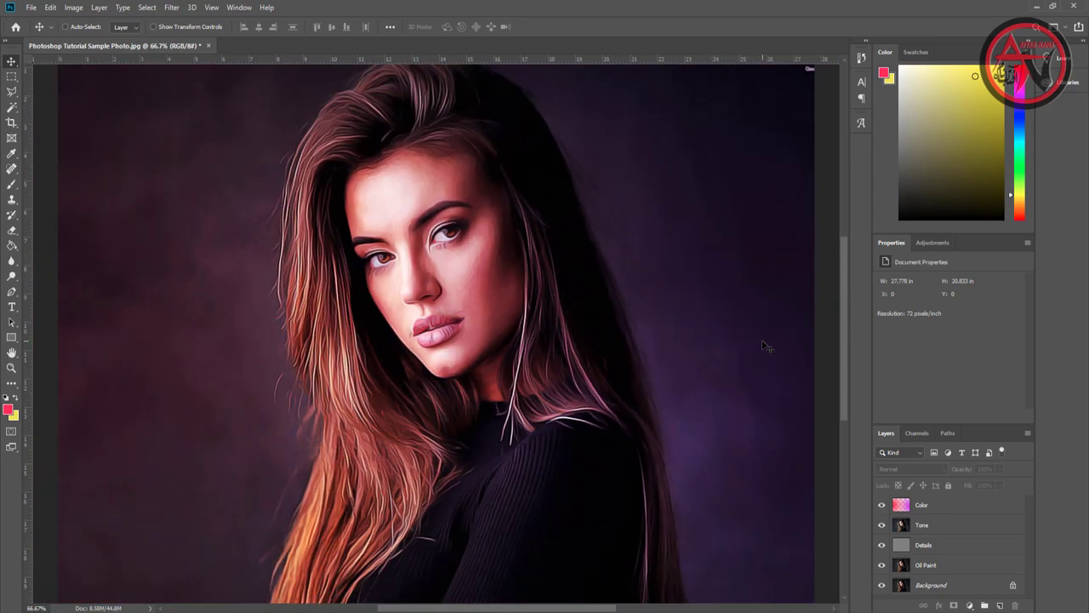
{"action": "key", "text": "ctrl+plus"}
{"action": "key", "text": "ctrl+minus"}
{"action": "key", "text": "ctrl+minus"}
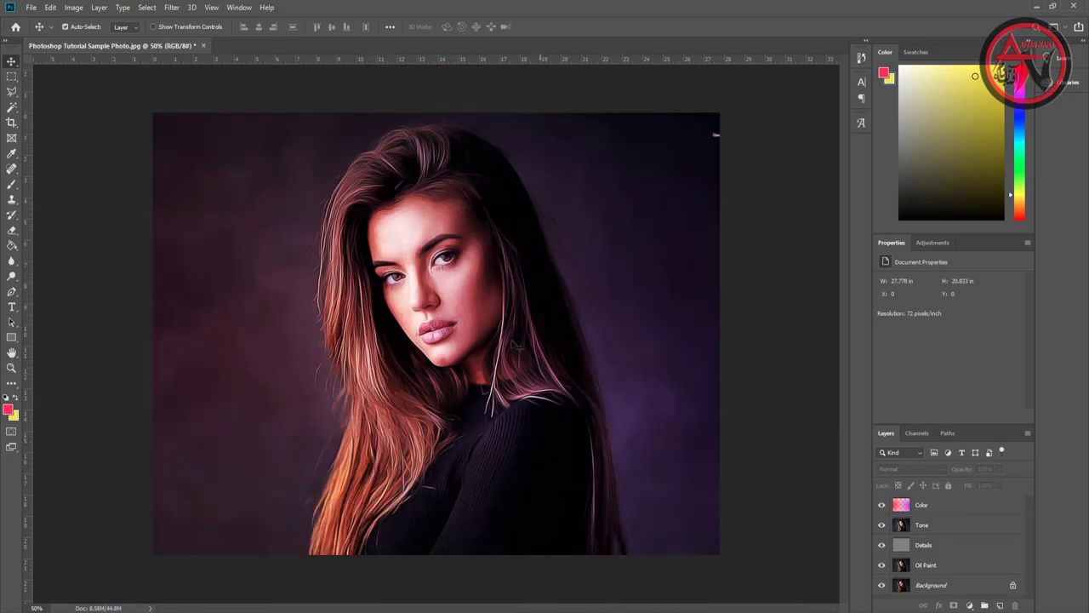